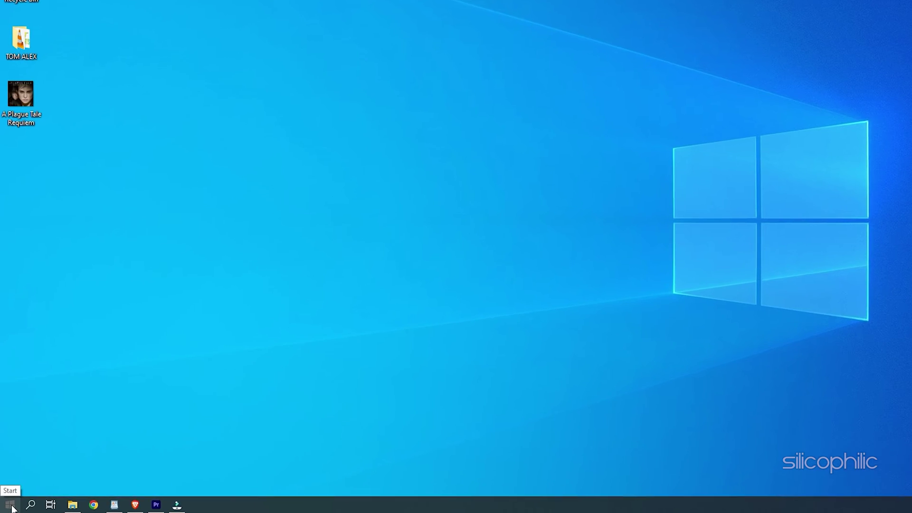
- Start uninstalling the NVIDIA GeForce RTX 3070 under Display adapters in Device Manager
{"action": "right_click", "coordinate": [10, 506]}
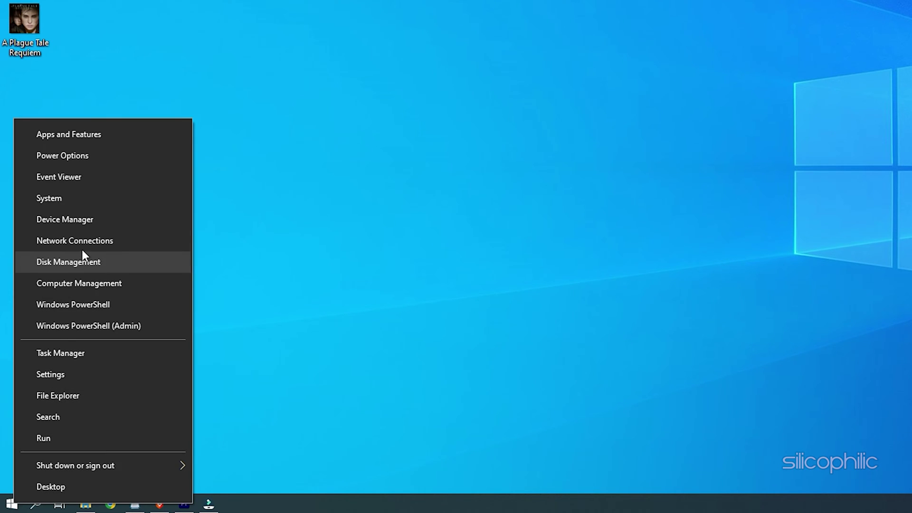
{"action": "left_click", "coordinate": [96, 221]}
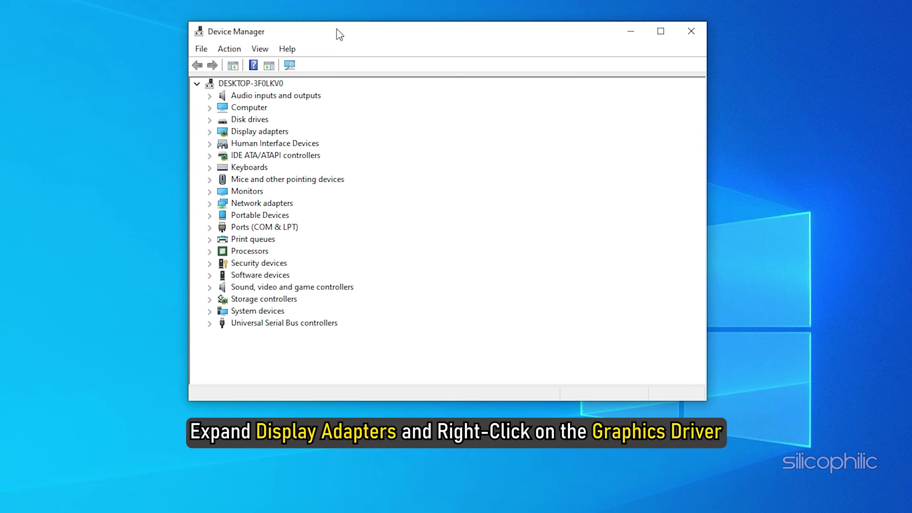
{"action": "left_click", "coordinate": [212, 134]}
{"action": "left_click", "coordinate": [333, 143]}
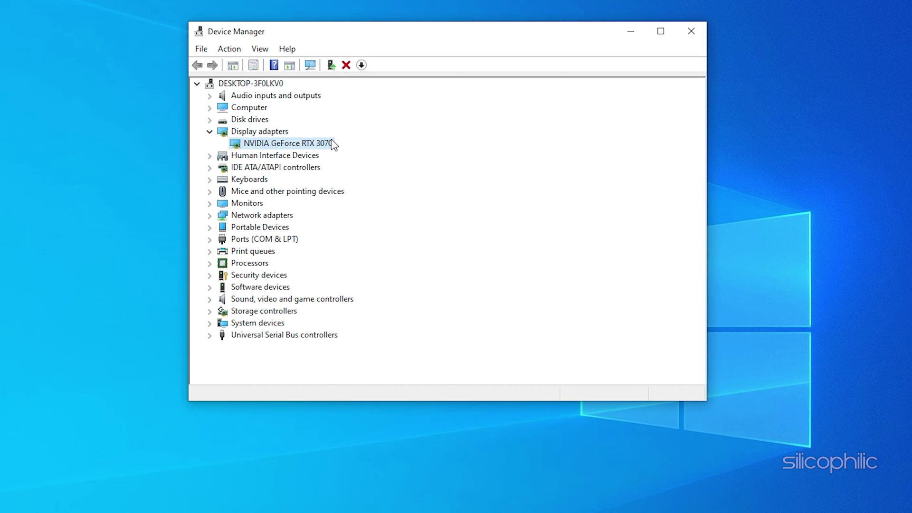
{"action": "right_click", "coordinate": [333, 144]}
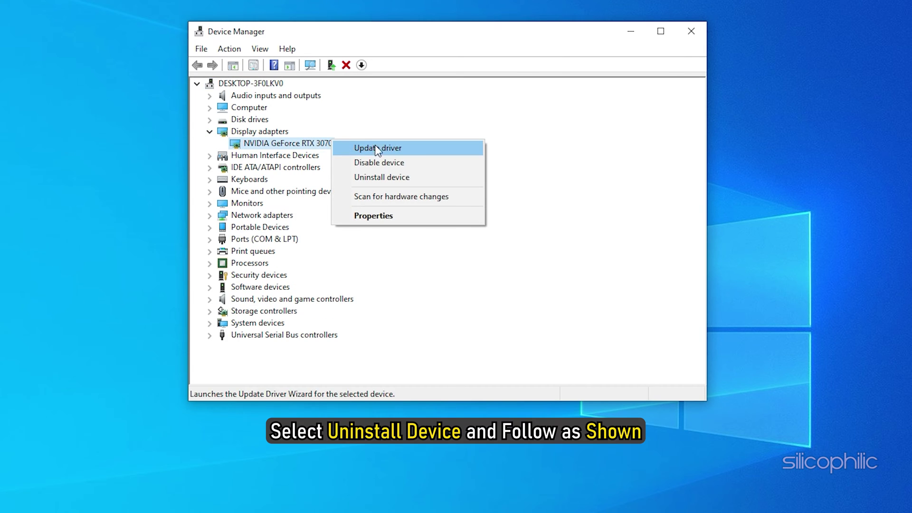
{"action": "left_click", "coordinate": [413, 178]}
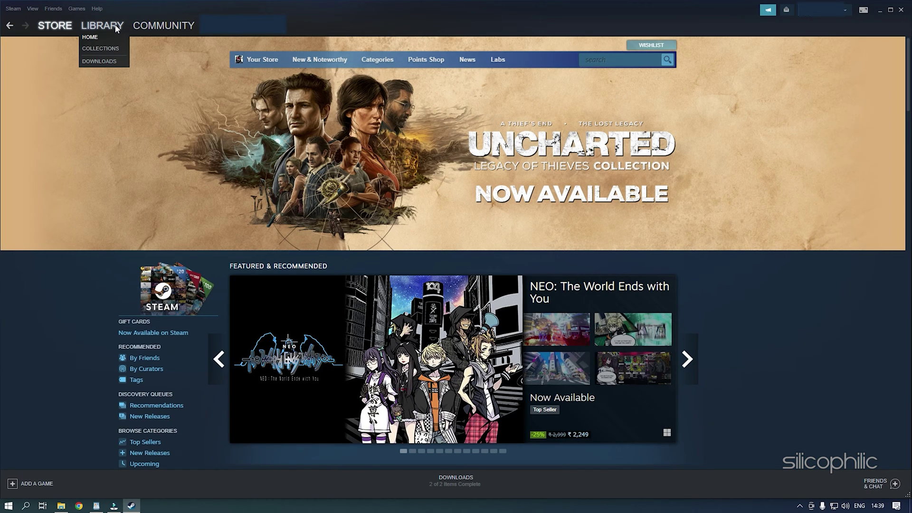
- Verify A Plague Tale: Requiem's game files from its Local Files properties in the Steam Library
{"action": "left_click", "coordinate": [115, 27]}
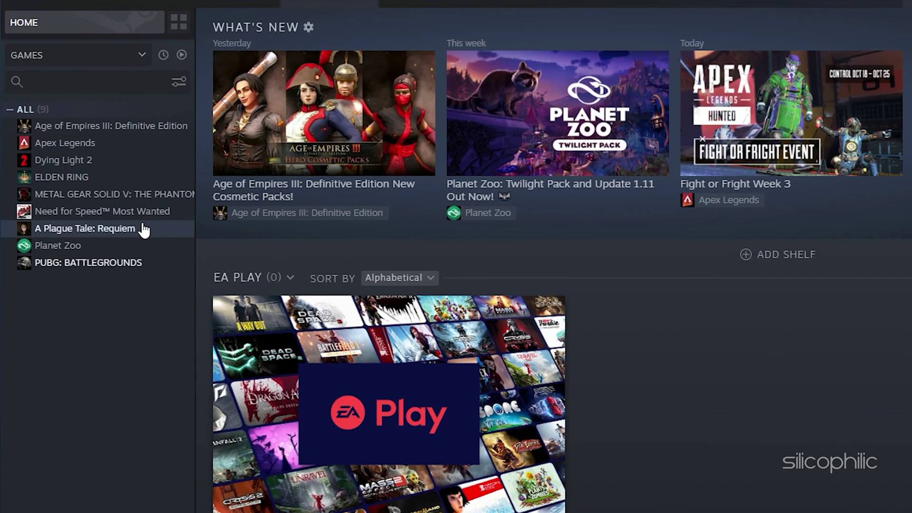
{"action": "left_click", "coordinate": [94, 183]}
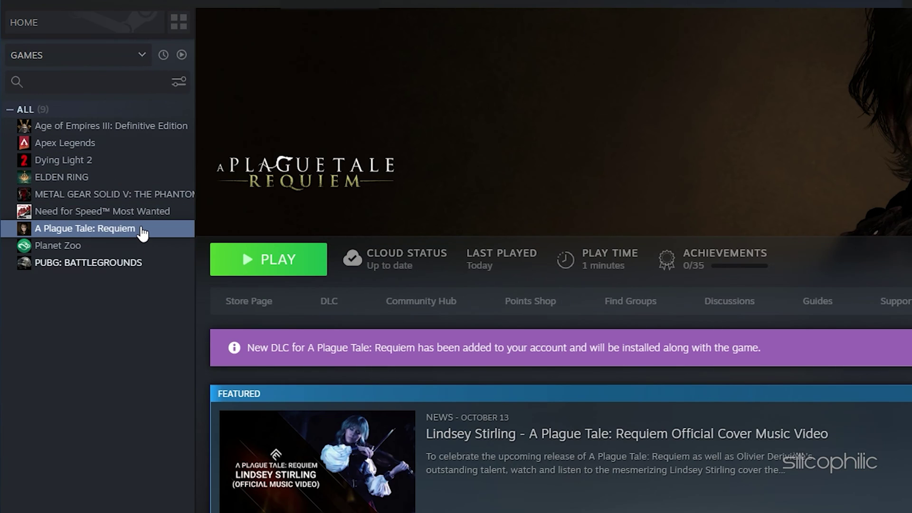
{"action": "right_click", "coordinate": [141, 228]}
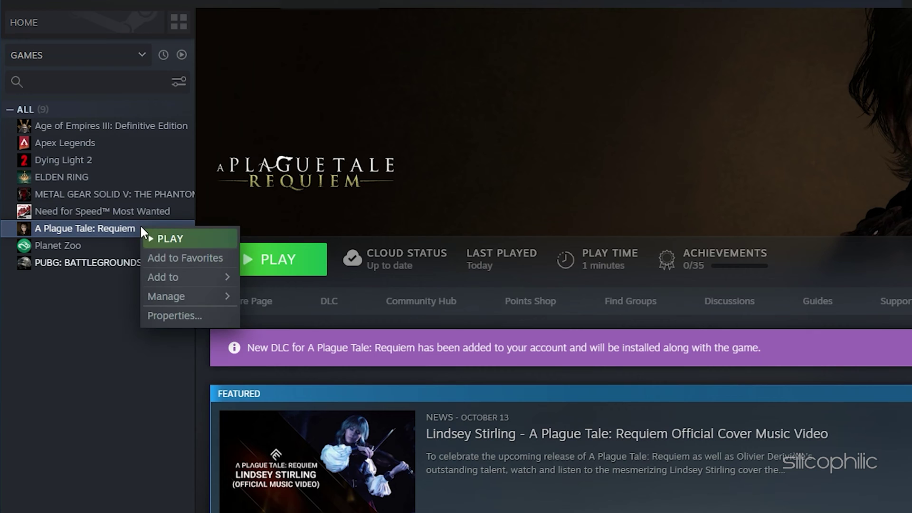
{"action": "left_click", "coordinate": [207, 313]}
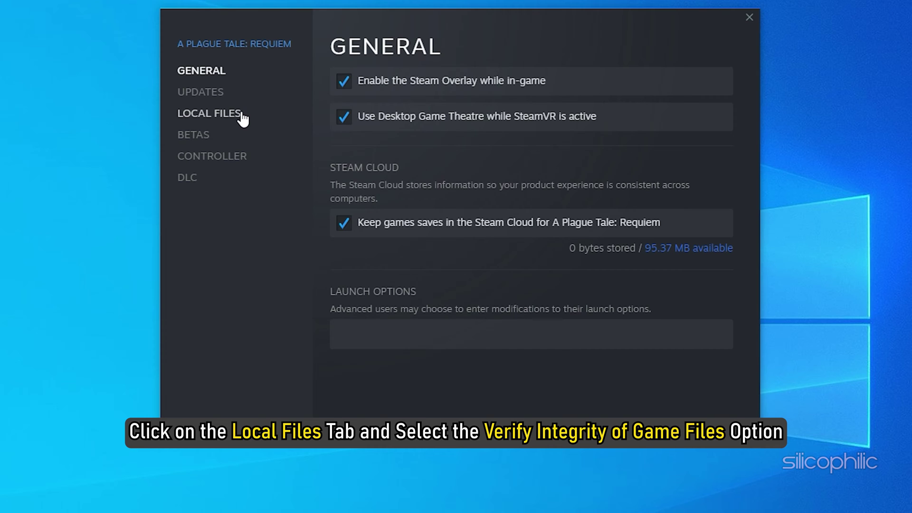
{"action": "left_click", "coordinate": [241, 116]}
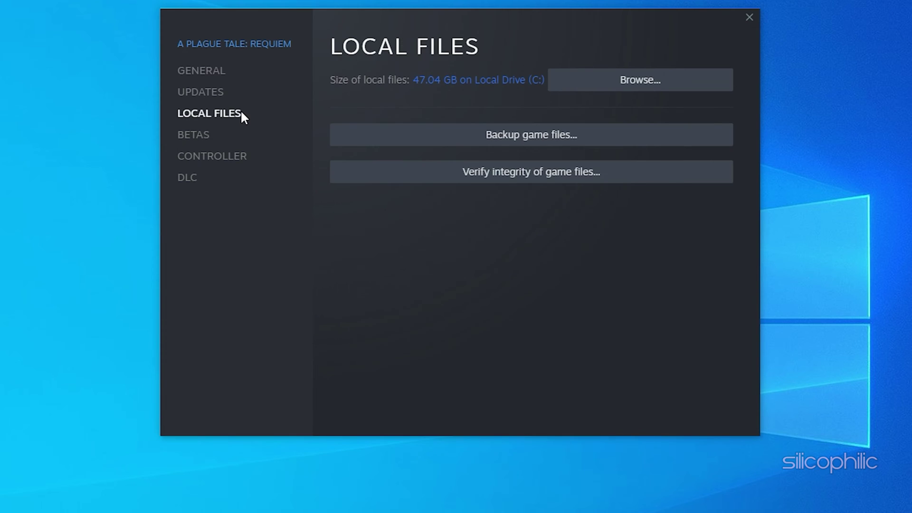
{"action": "left_click", "coordinate": [602, 173]}
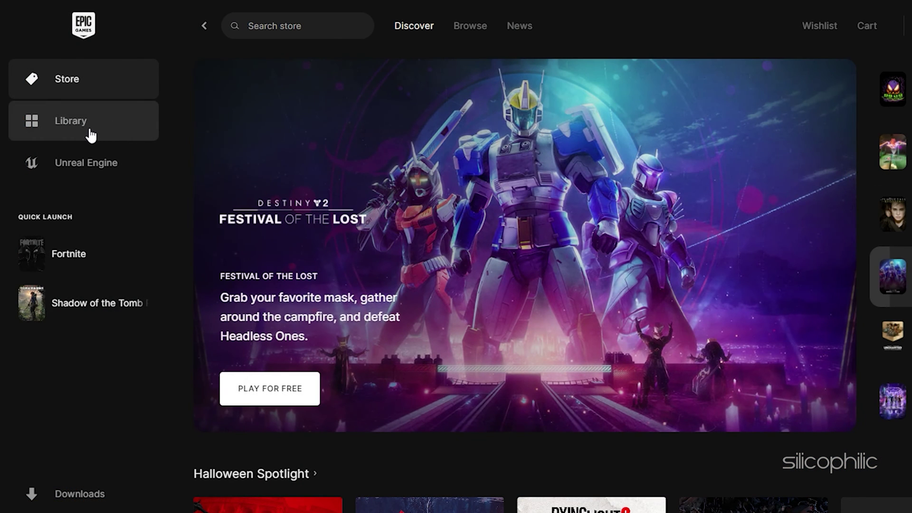
- Verify Shadow of the Tomb Raider's files from its Manage settings in the Epic Games Library
{"action": "left_click", "coordinate": [90, 136]}
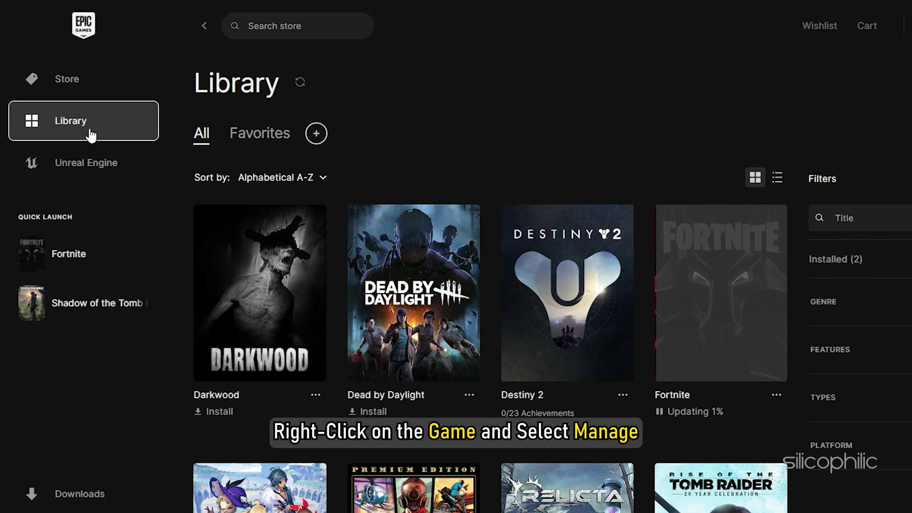
{"action": "scroll", "coordinate": [394, 185], "scroll_direction": "down", "scroll_amount": 10}
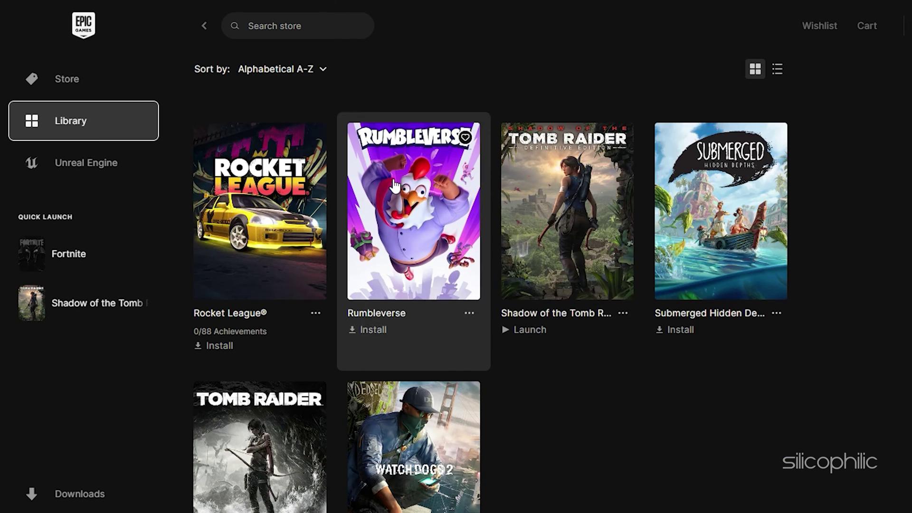
{"action": "right_click", "coordinate": [598, 245]}
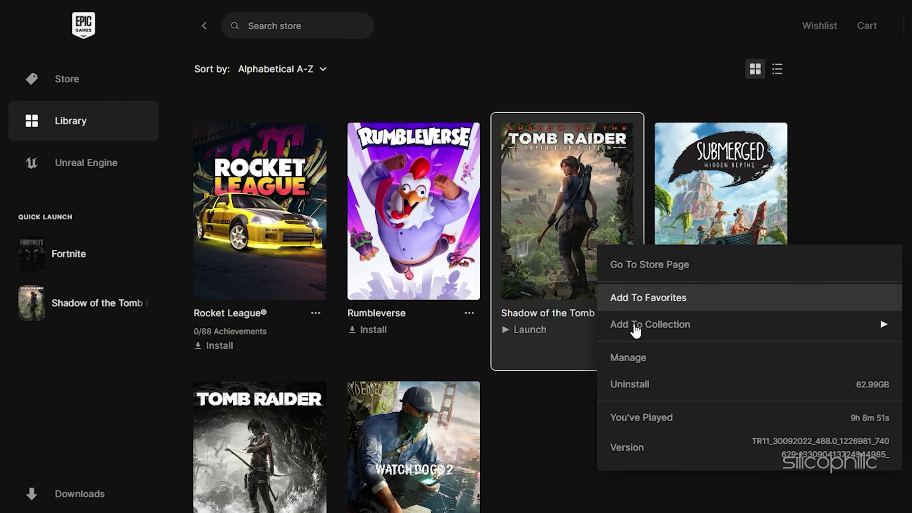
{"action": "left_click", "coordinate": [659, 363]}
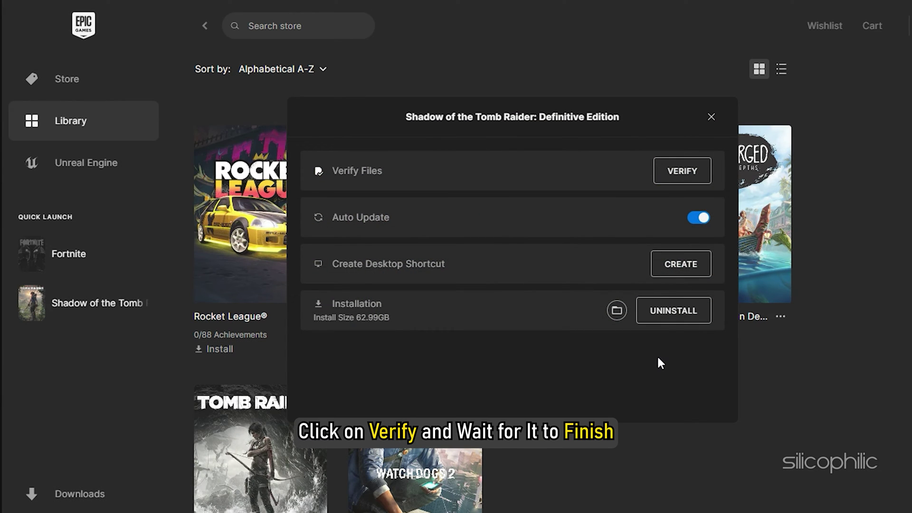
{"action": "left_click", "coordinate": [704, 179]}
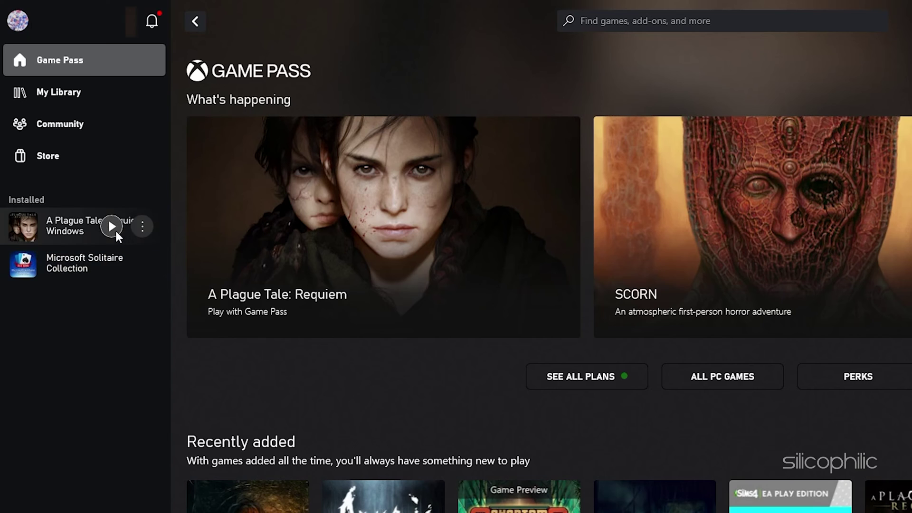
- Run and confirm Verify and Repair on A Plague Tale: Requiem's files in the Xbox app
{"action": "right_click", "coordinate": [76, 216]}
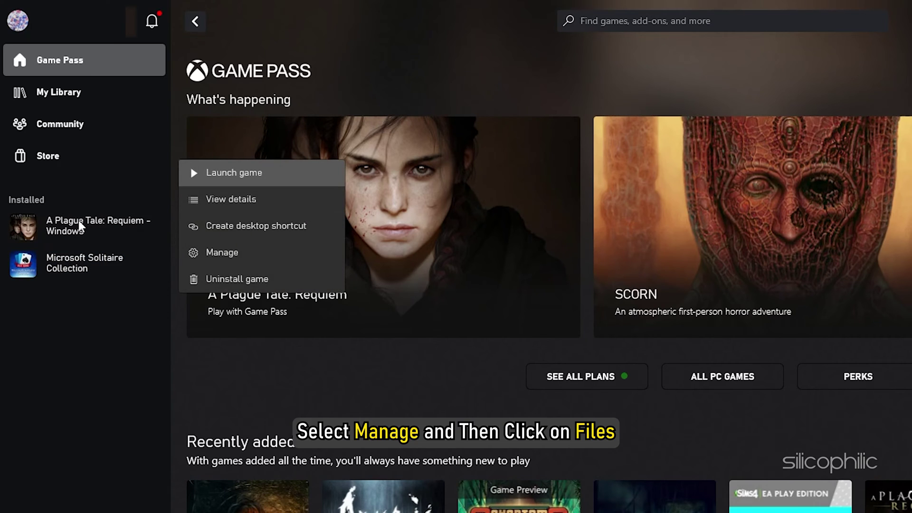
{"action": "left_click", "coordinate": [242, 259]}
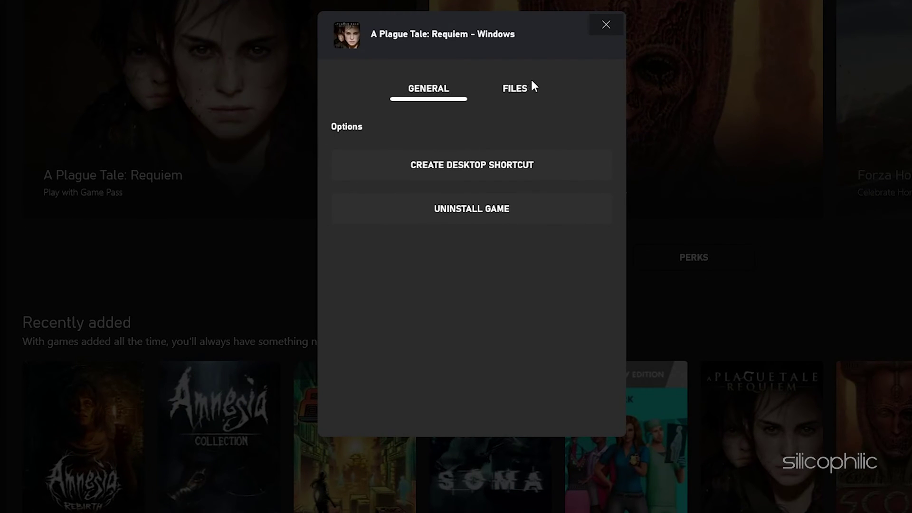
{"action": "left_click", "coordinate": [534, 95]}
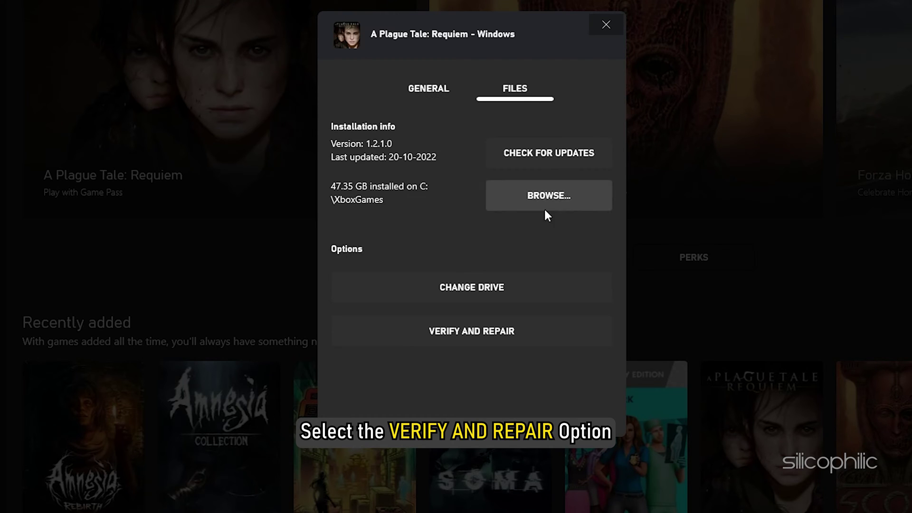
{"action": "left_click", "coordinate": [543, 335]}
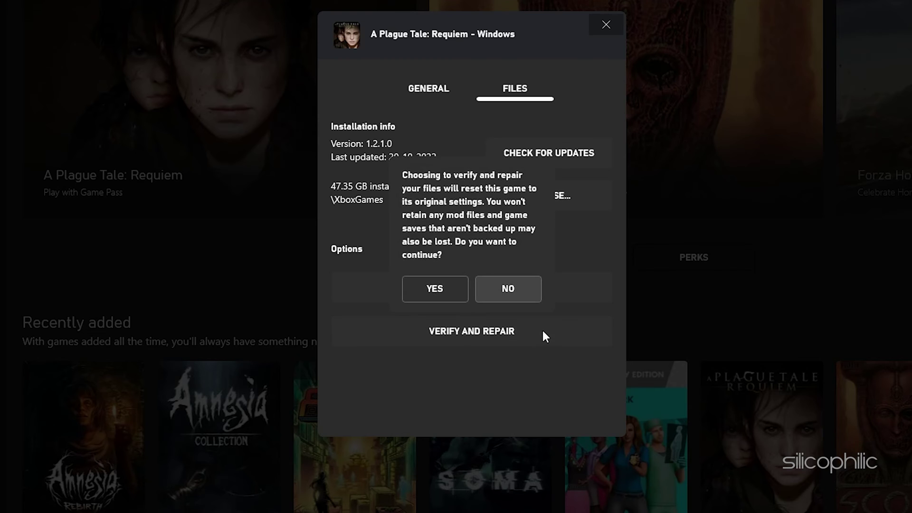
{"action": "left_click", "coordinate": [455, 288]}
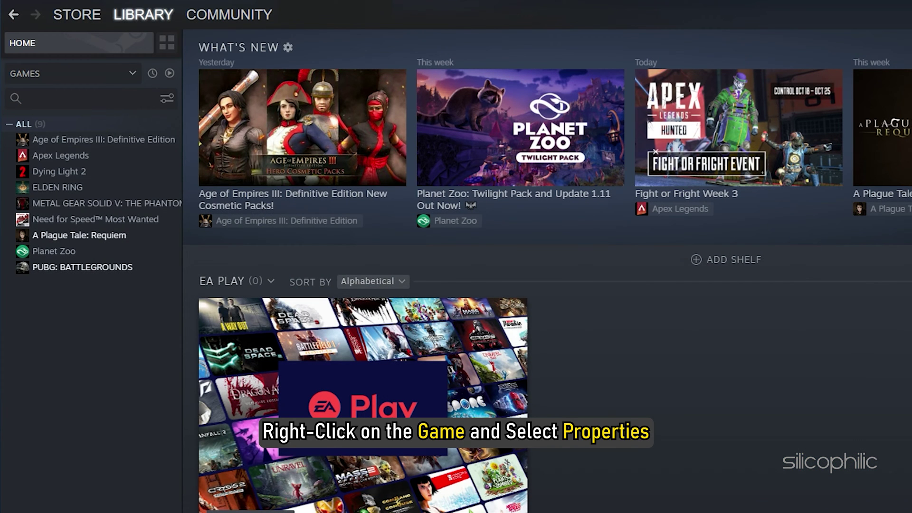
- Enter -dx12 as A Plague Tale: Requiem's launch option in its Steam properties
{"action": "right_click", "coordinate": [128, 237]}
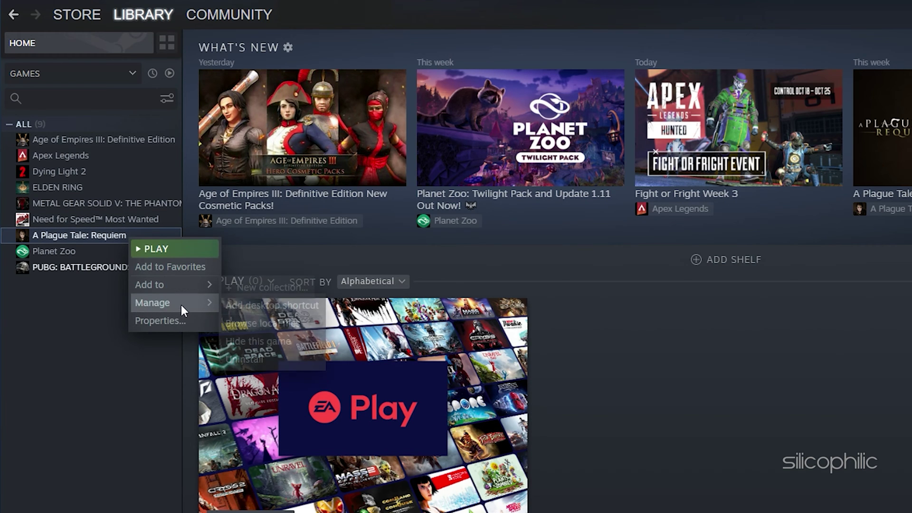
{"action": "left_click", "coordinate": [192, 323]}
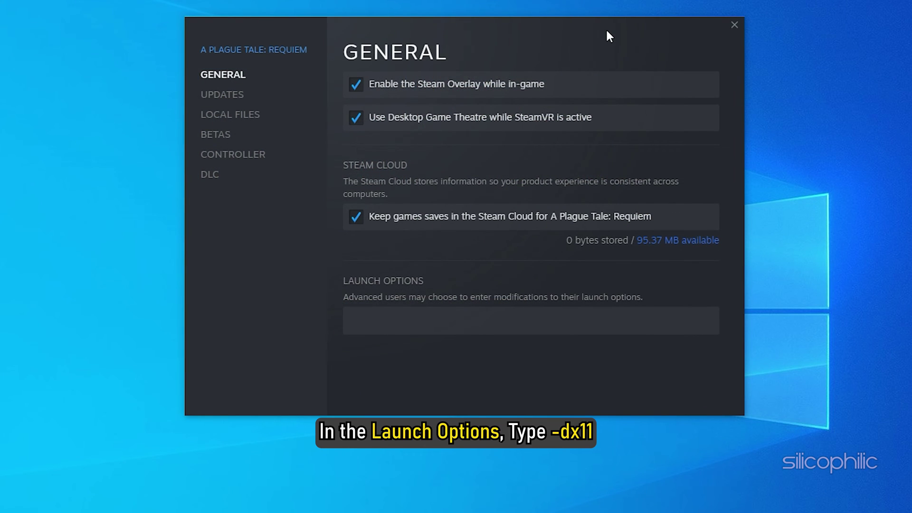
{"action": "type", "text": "-dx"}
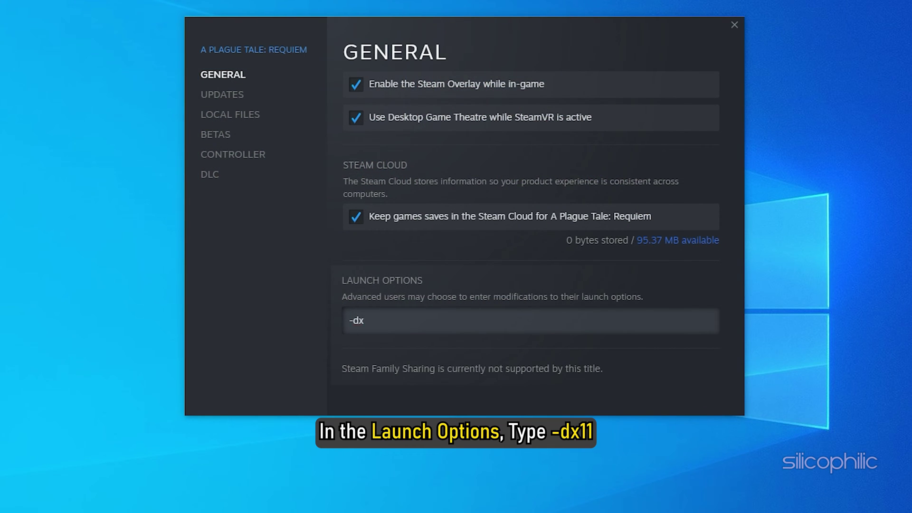
{"action": "type", "text": "11"}
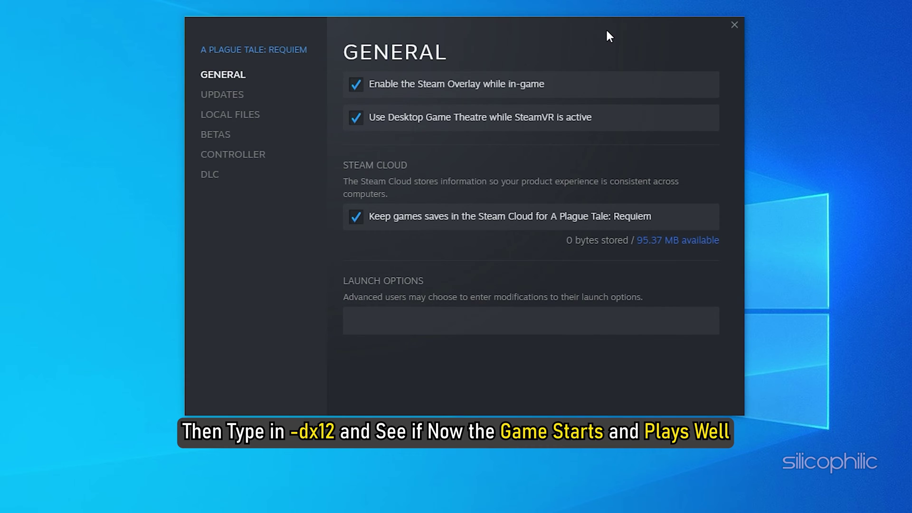
{"action": "type", "text": "-dx1"}
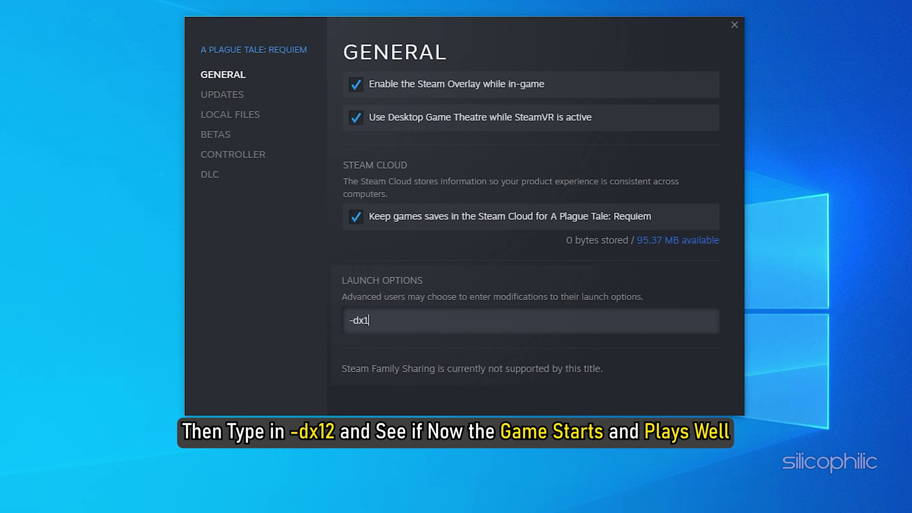
{"action": "type", "text": "2"}
{"action": "key", "text": "Tab"}
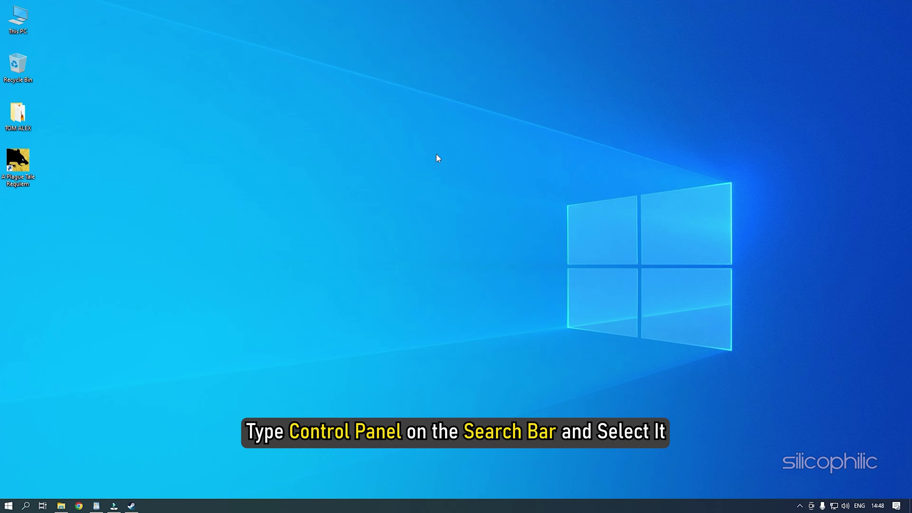
- Search for 'control panel' and launch Control Panel from the results
{"action": "key", "text": "super"}
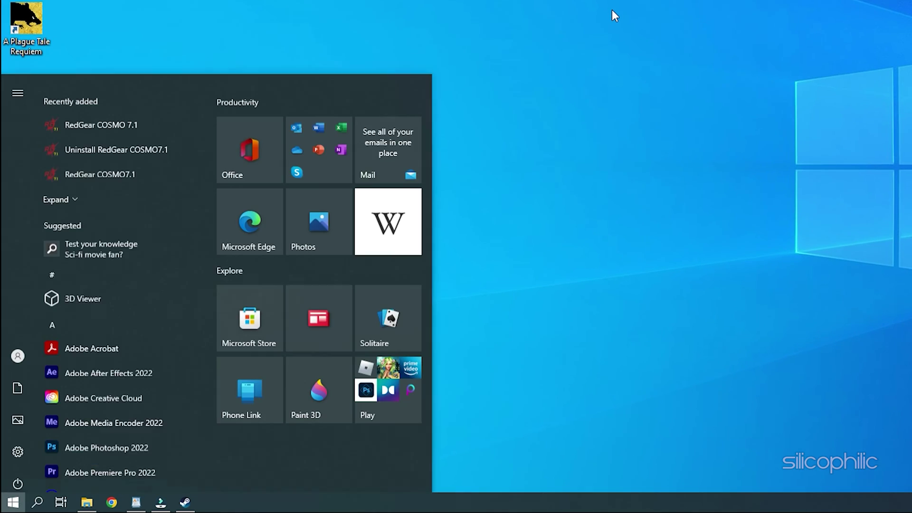
{"action": "type", "text": "control "}
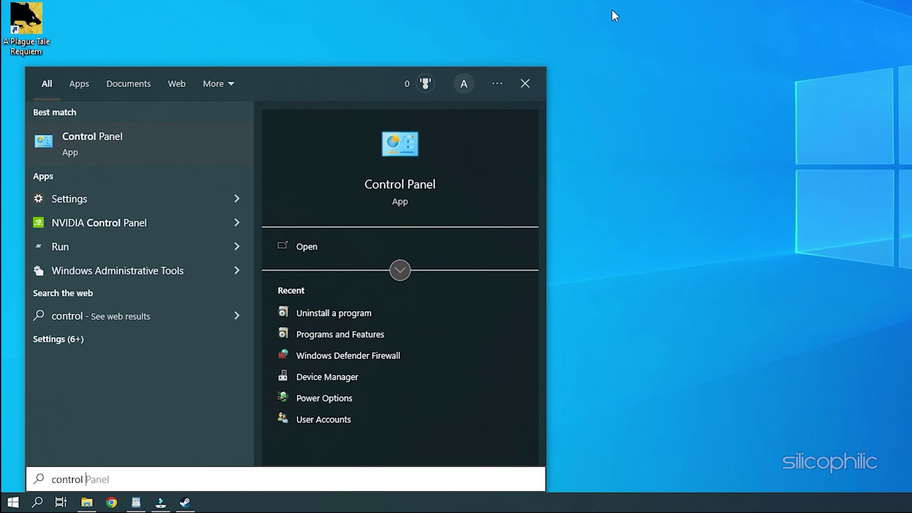
{"action": "type", "text": "panel"}
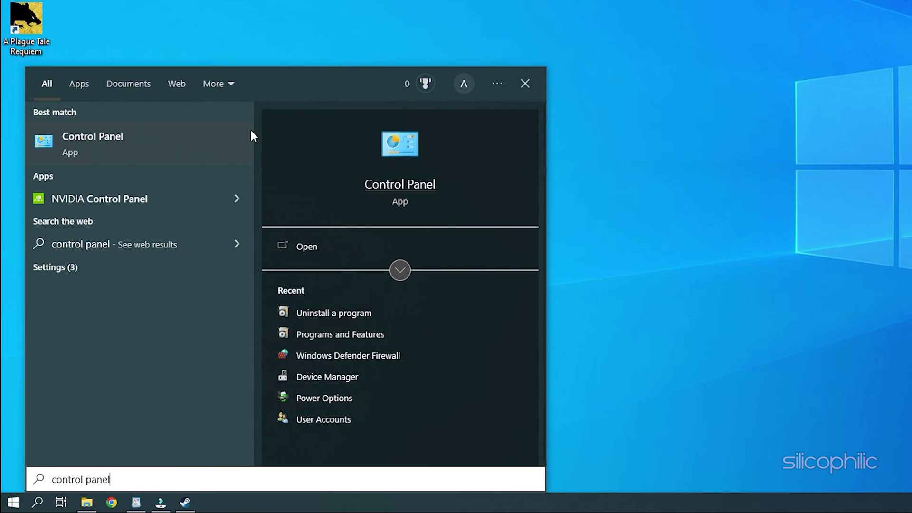
{"action": "left_click", "coordinate": [126, 142]}
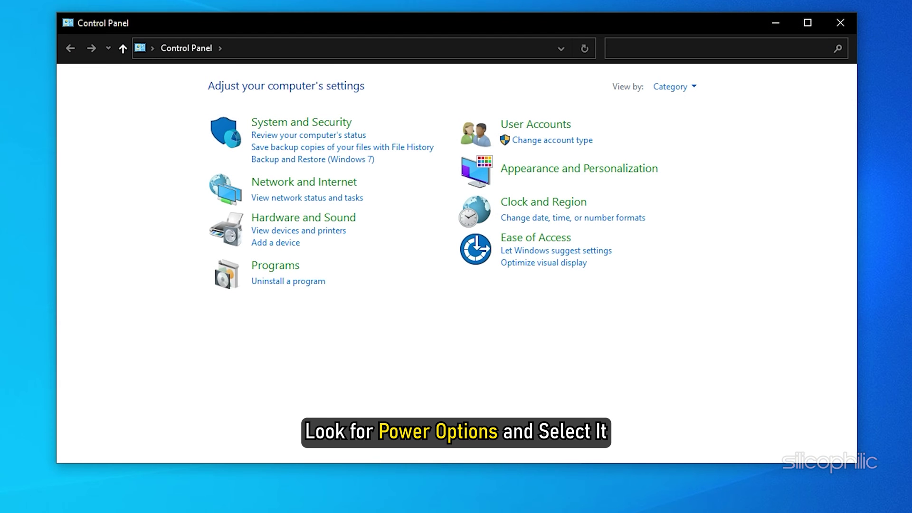
- View Control Panel as Large icons and select the High performance plan in Power Options
{"action": "left_click", "coordinate": [694, 86]}
{"action": "left_click", "coordinate": [715, 124]}
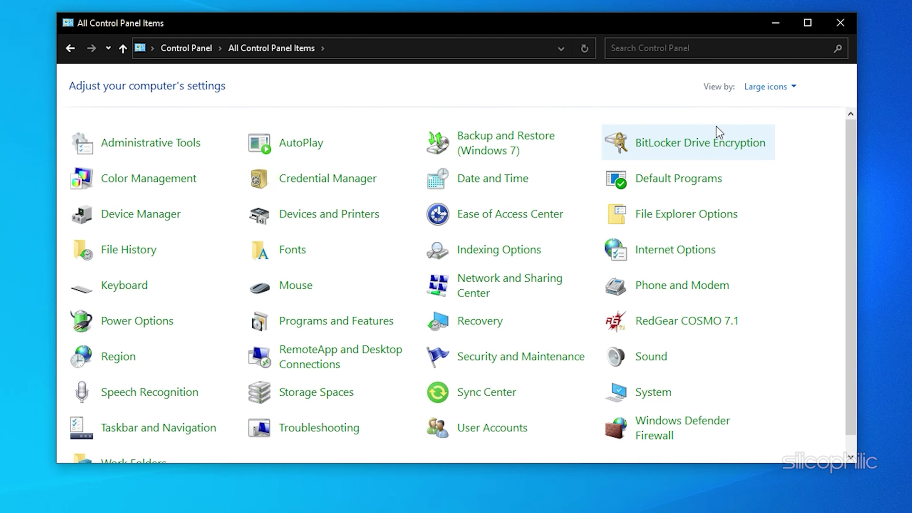
{"action": "left_click", "coordinate": [168, 327]}
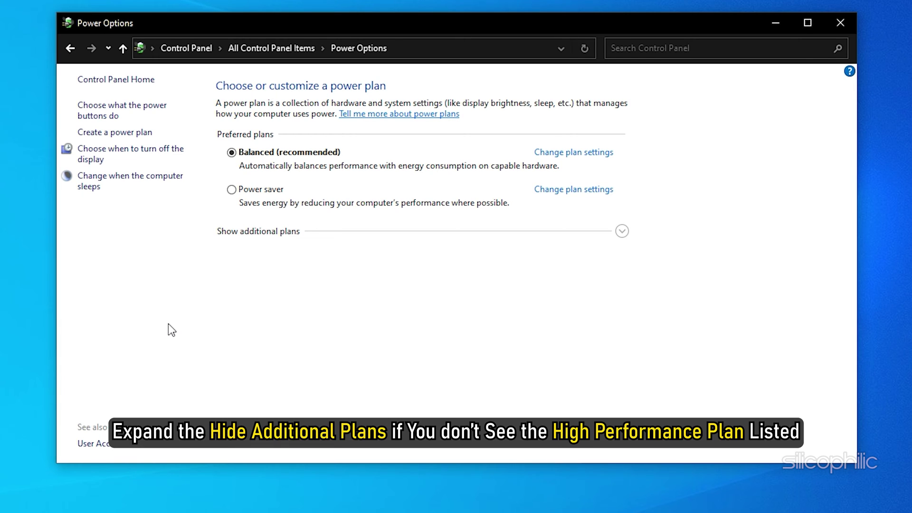
{"action": "left_click", "coordinate": [622, 232]}
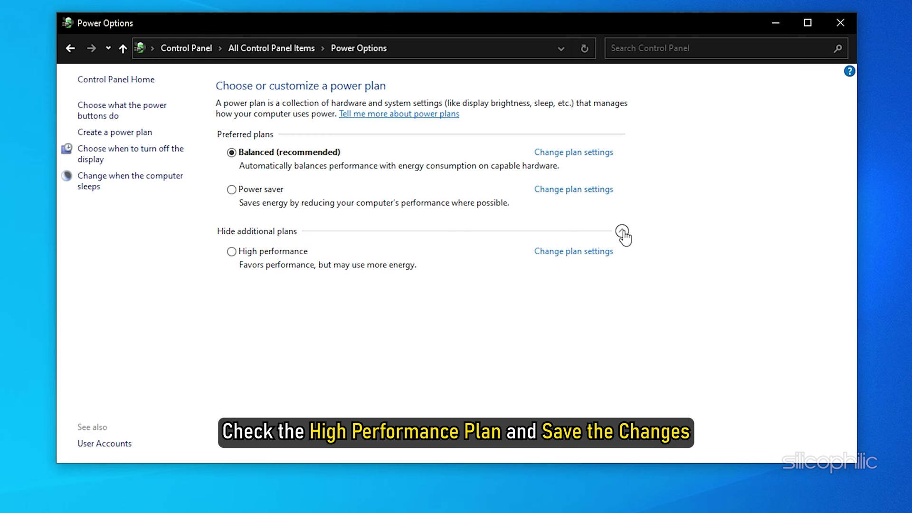
{"action": "left_click", "coordinate": [231, 251]}
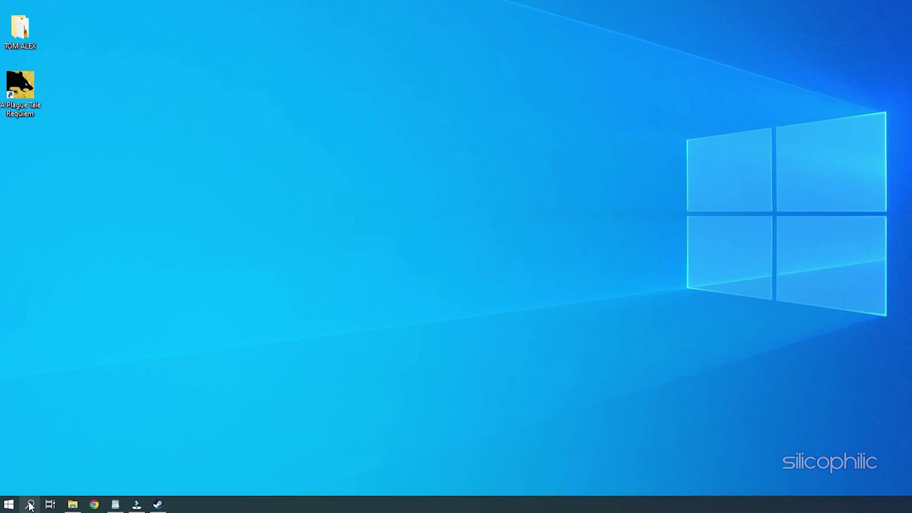
- Search 'check for updates' and run a Windows Update check
{"action": "left_click", "coordinate": [25, 506]}
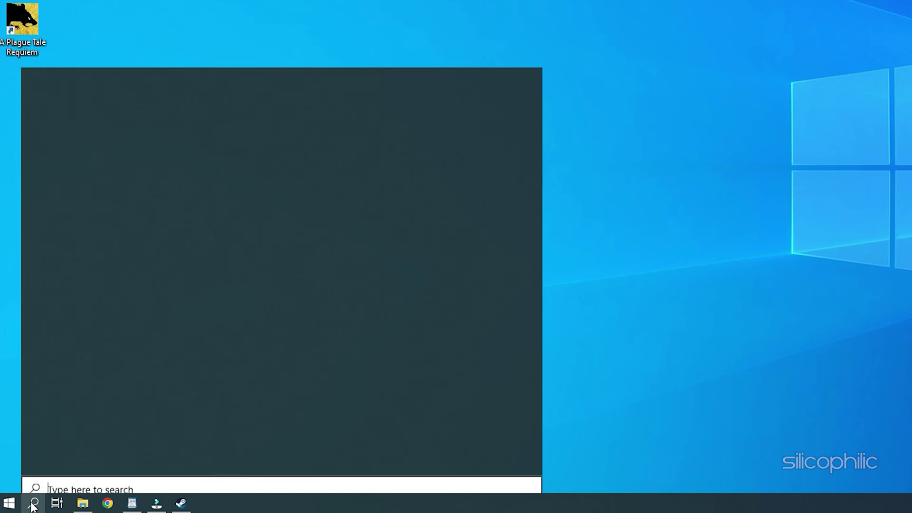
{"action": "type", "text": "chec"}
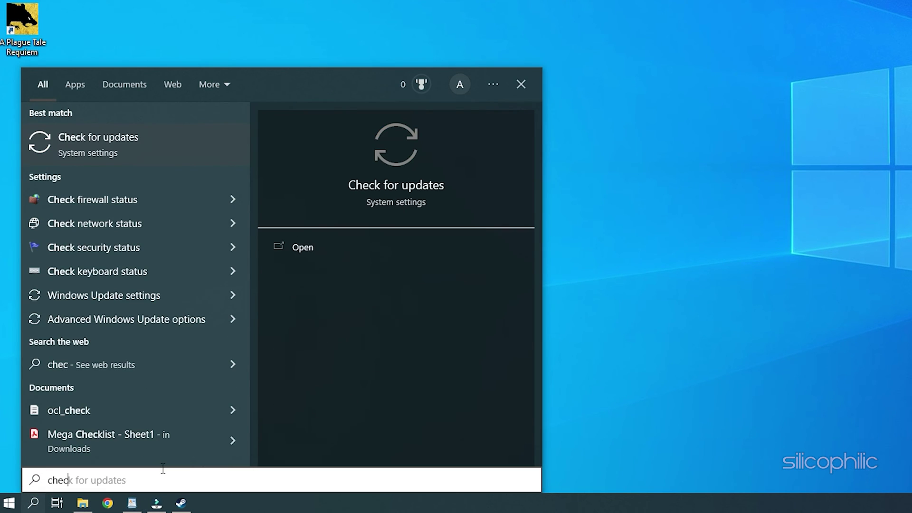
{"action": "type", "text": "k for updates"}
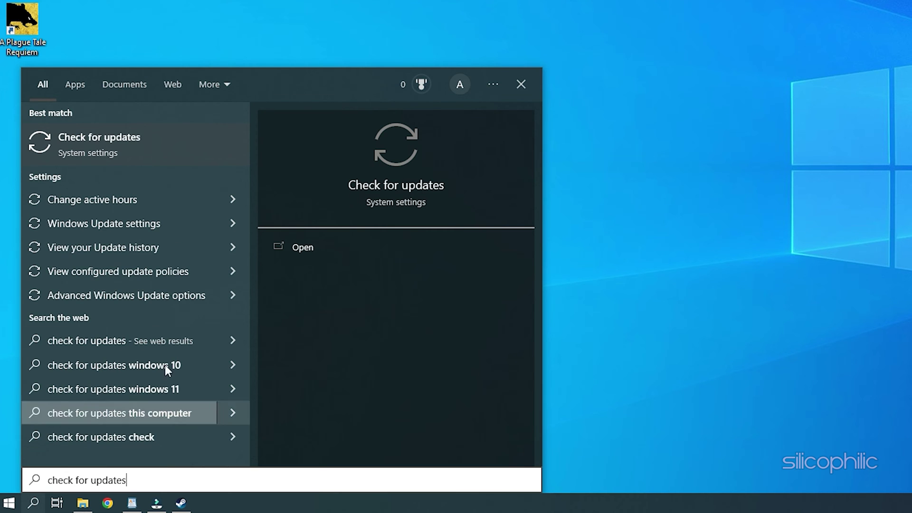
{"action": "left_click", "coordinate": [149, 144]}
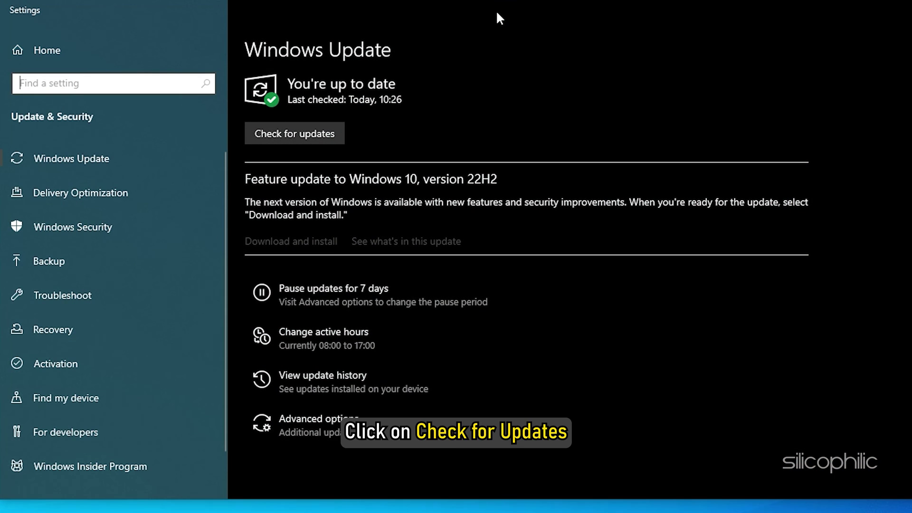
{"action": "left_click", "coordinate": [337, 140]}
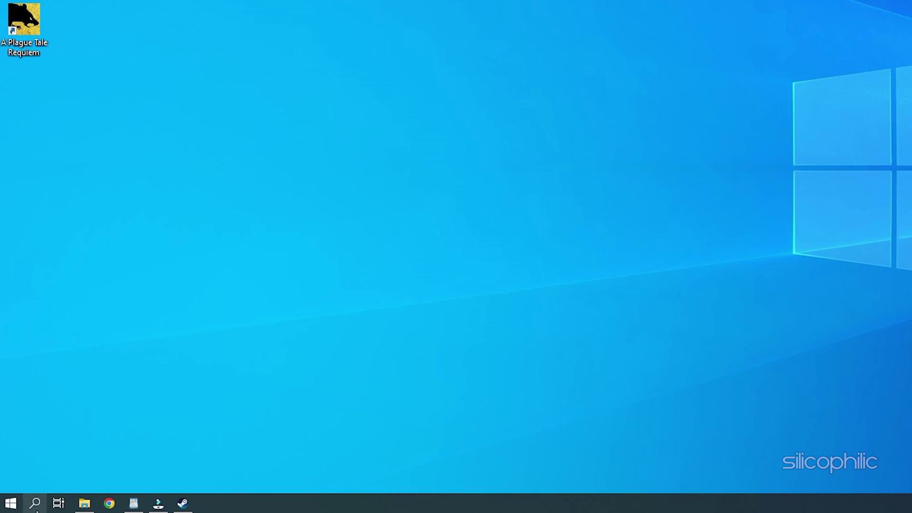
- Open Date & time settings and toggle Set time automatically and Set time zone automatically
{"action": "left_click", "coordinate": [25, 505]}
{"action": "type", "text": "date"}
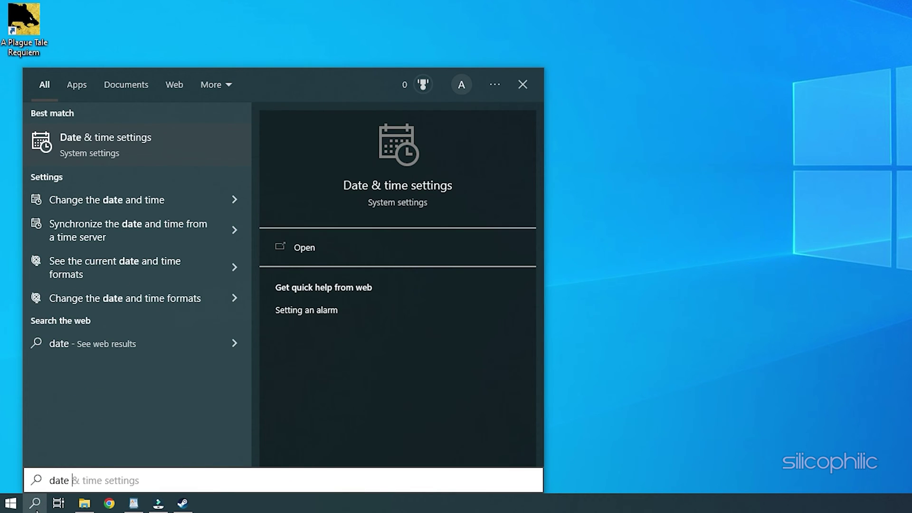
{"action": "key", "text": "Tab"}
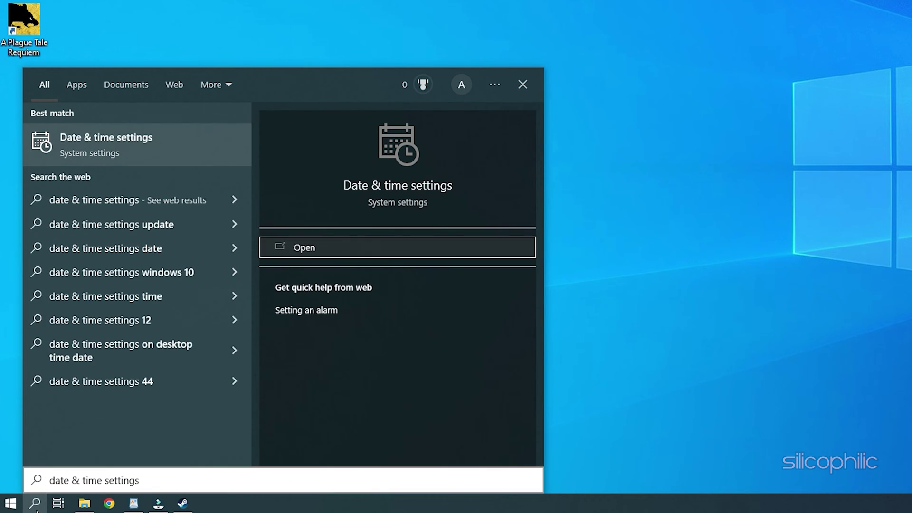
{"action": "left_click", "coordinate": [169, 150]}
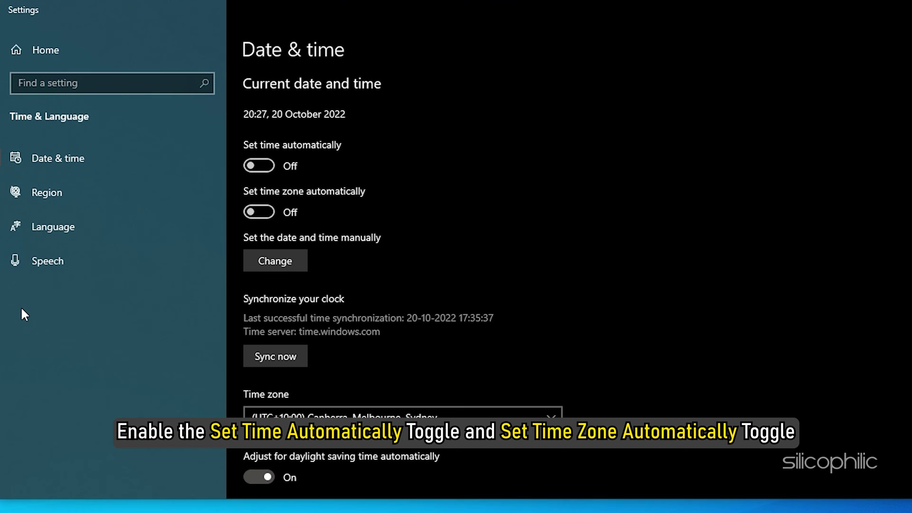
{"action": "left_click", "coordinate": [275, 166]}
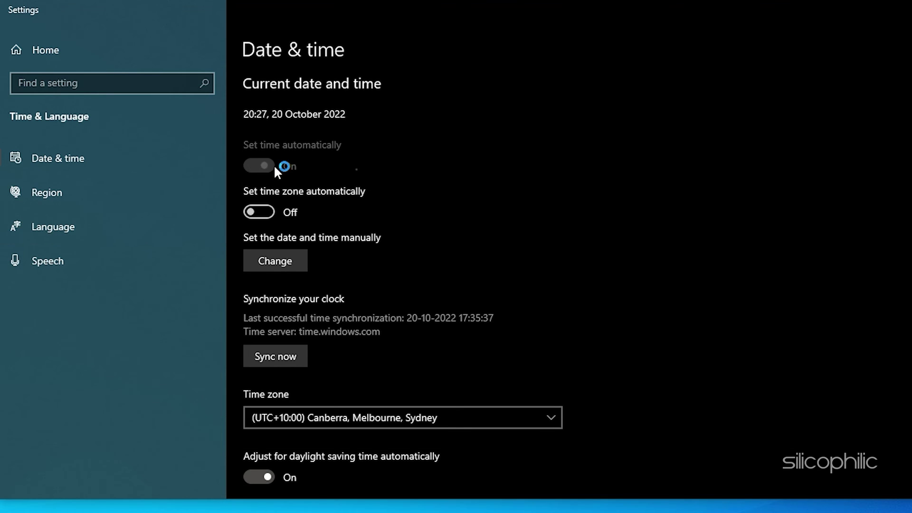
{"action": "left_click", "coordinate": [266, 213]}
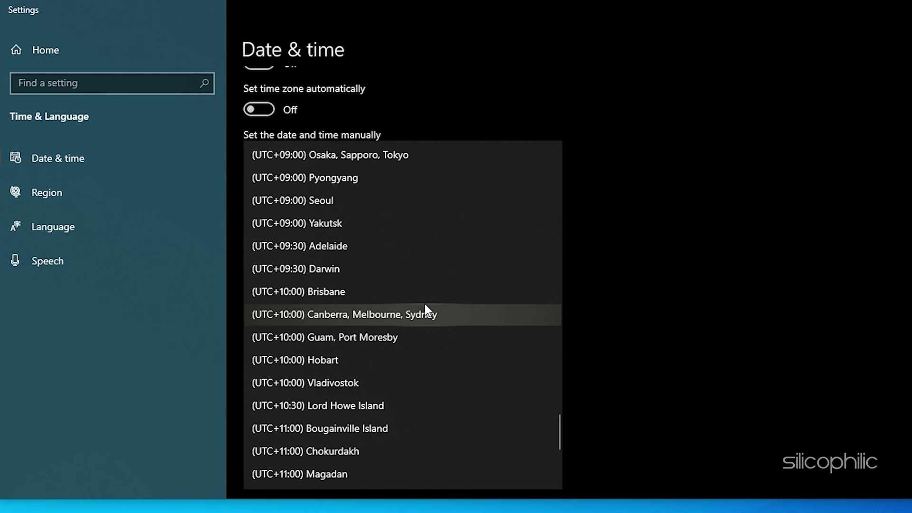
- Choose the (UTC+11:00) Solomon Is., New Caledonia time zone, then go to the Region page
{"action": "scroll", "coordinate": [425, 306], "scroll_direction": "down", "scroll_amount": 3}
{"action": "scroll", "coordinate": [413, 292], "scroll_direction": "down", "scroll_amount": 1}
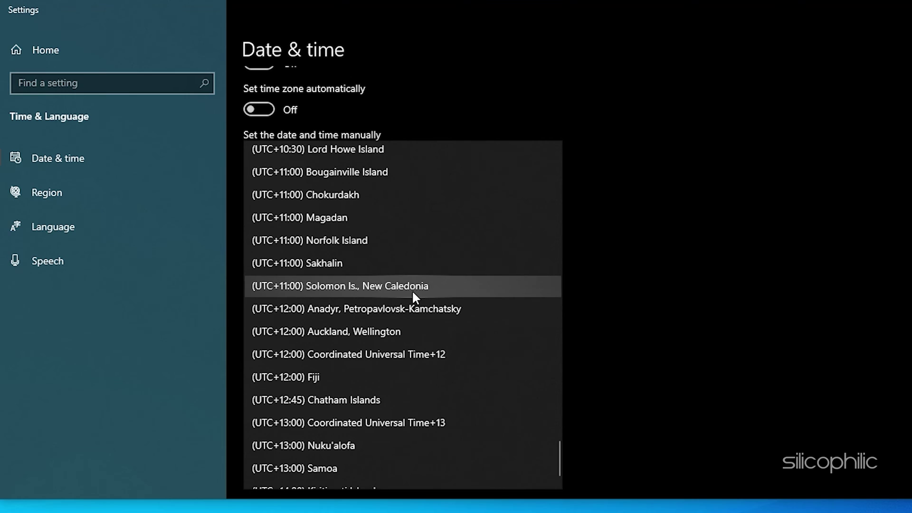
{"action": "left_click", "coordinate": [413, 292]}
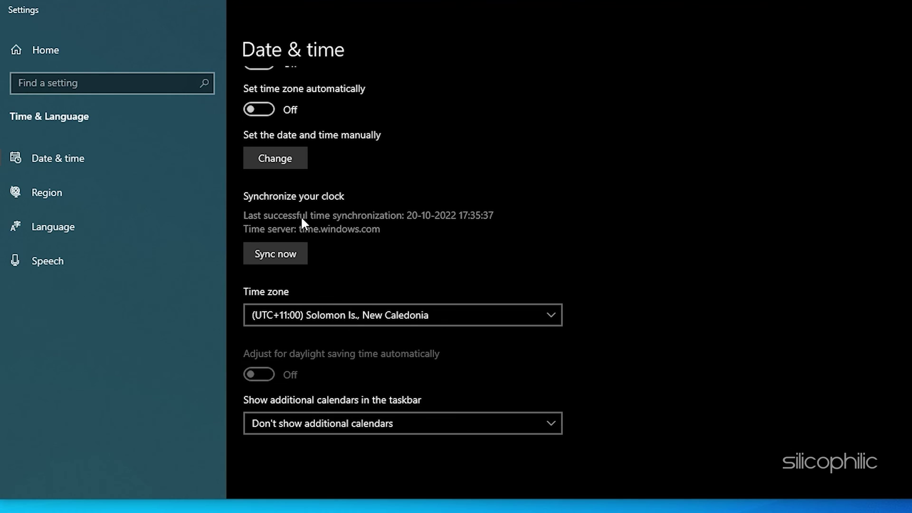
{"action": "left_click", "coordinate": [67, 192]}
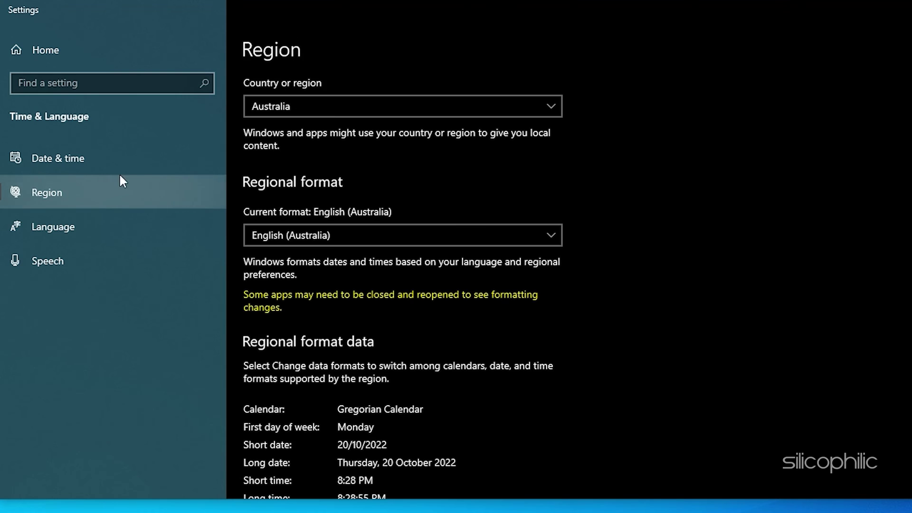
- Pick Austria from the Country or region list and English (Austria) as the regional format
{"action": "left_click", "coordinate": [313, 106]}
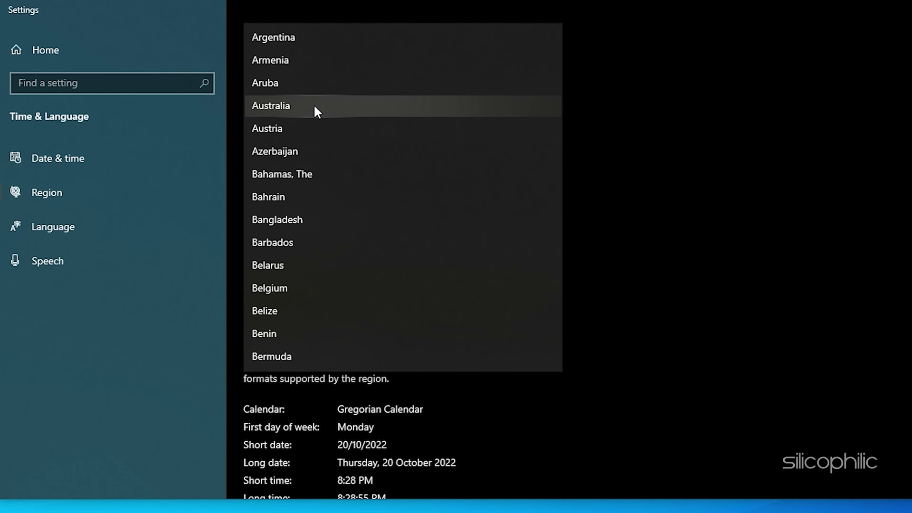
{"action": "left_click", "coordinate": [285, 128]}
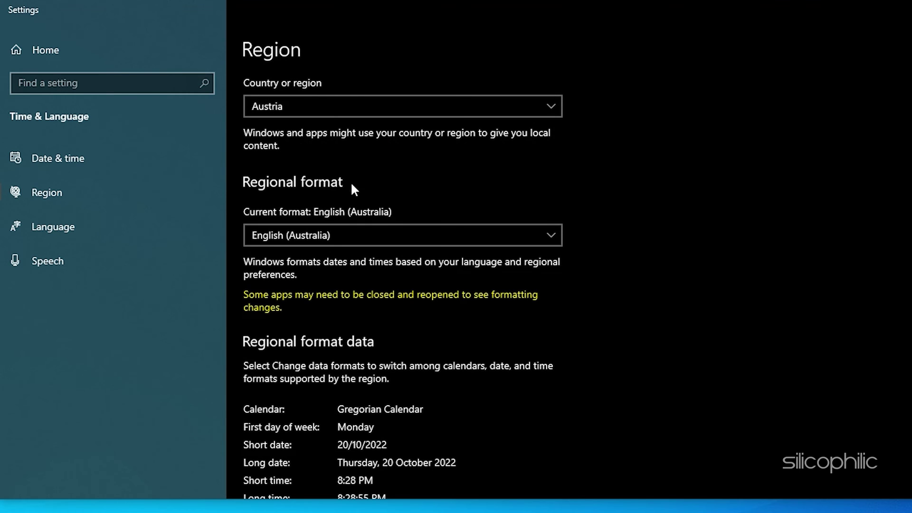
{"action": "left_click", "coordinate": [409, 239]}
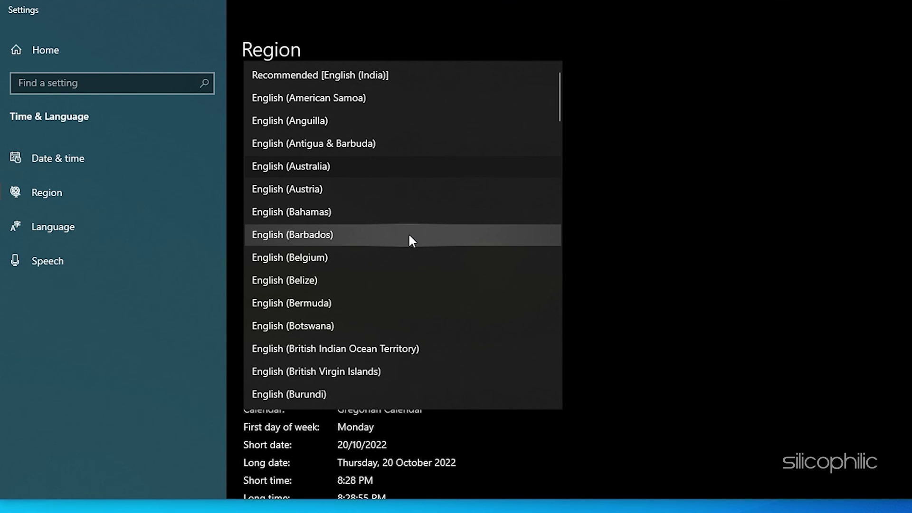
{"action": "left_click", "coordinate": [330, 188]}
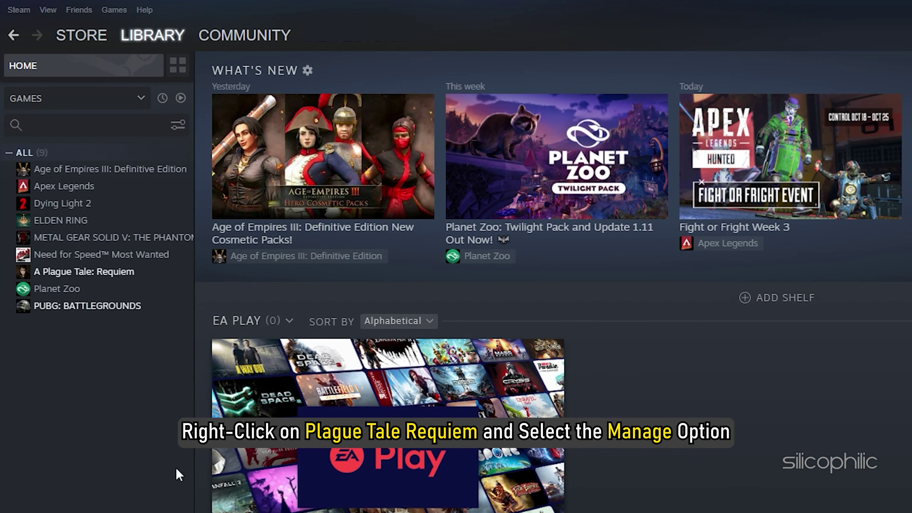
- Browse A Plague Tale: Requiem's local files through Manage in the Steam library
{"action": "right_click", "coordinate": [148, 271]}
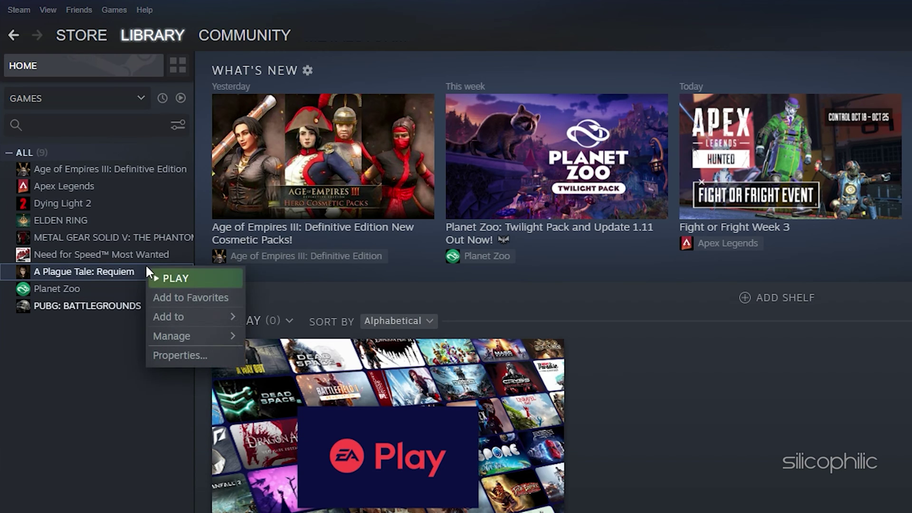
{"action": "mouse_move", "coordinate": [228, 334]}
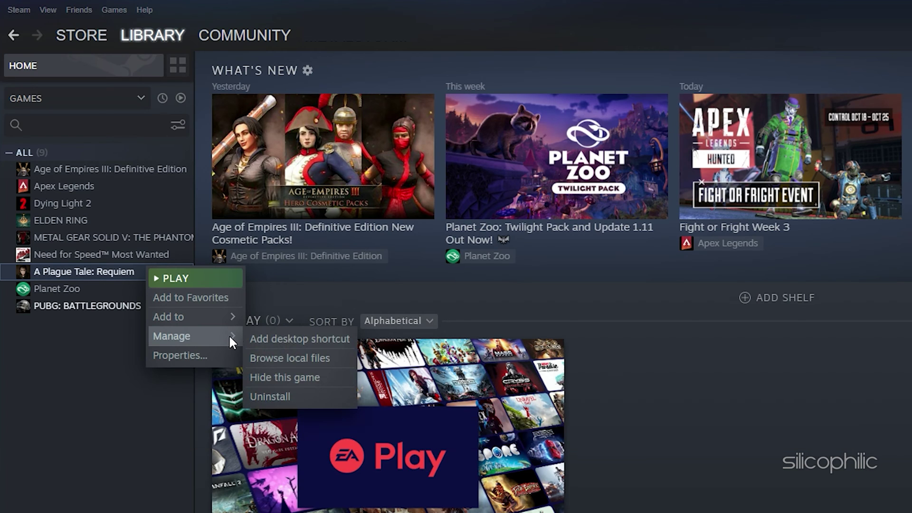
{"action": "left_click", "coordinate": [333, 359]}
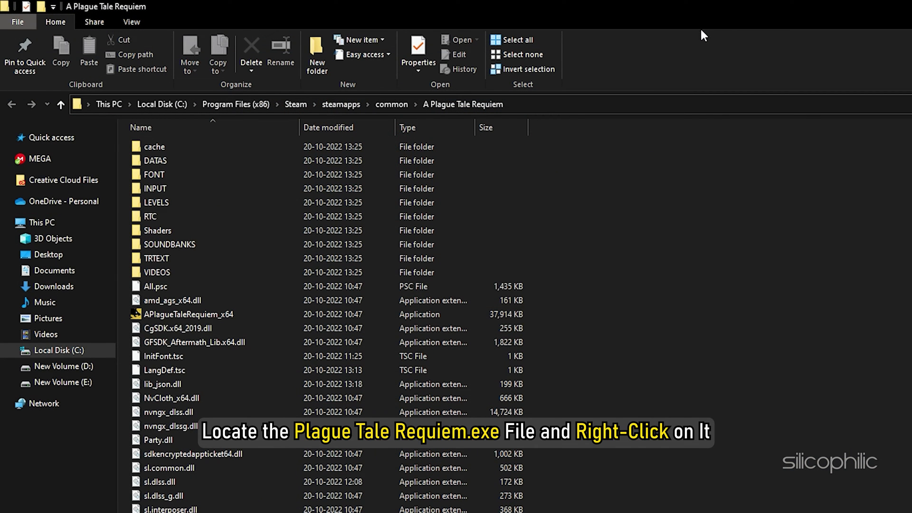
- Tick 'Run this program as an administrator' in APlagueTaleRequiem_x64's Compatibility properties and apply it
{"action": "left_click", "coordinate": [231, 317]}
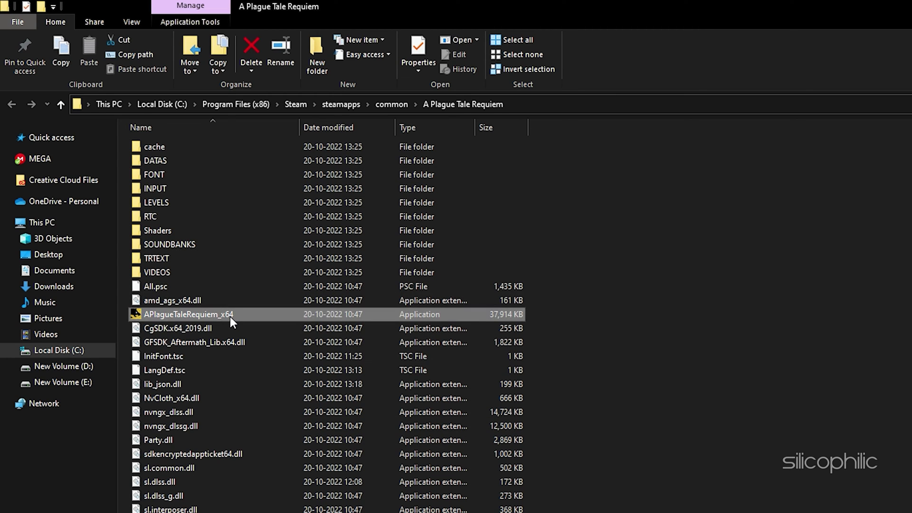
{"action": "right_click", "coordinate": [230, 317]}
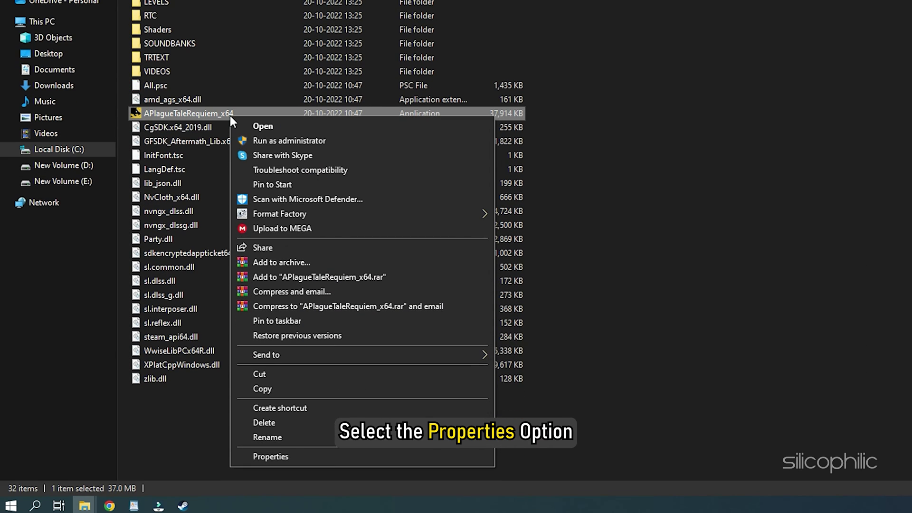
{"action": "left_click", "coordinate": [305, 459]}
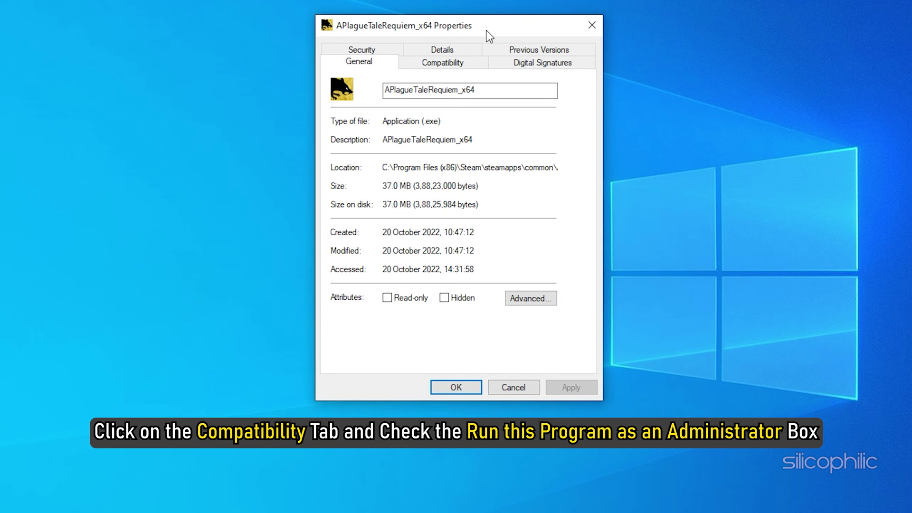
{"action": "left_click", "coordinate": [469, 69]}
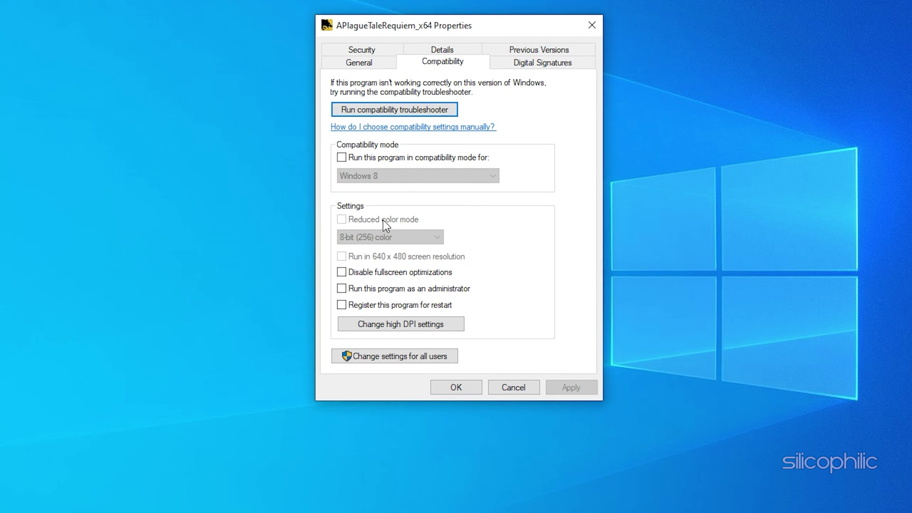
{"action": "left_click", "coordinate": [350, 288]}
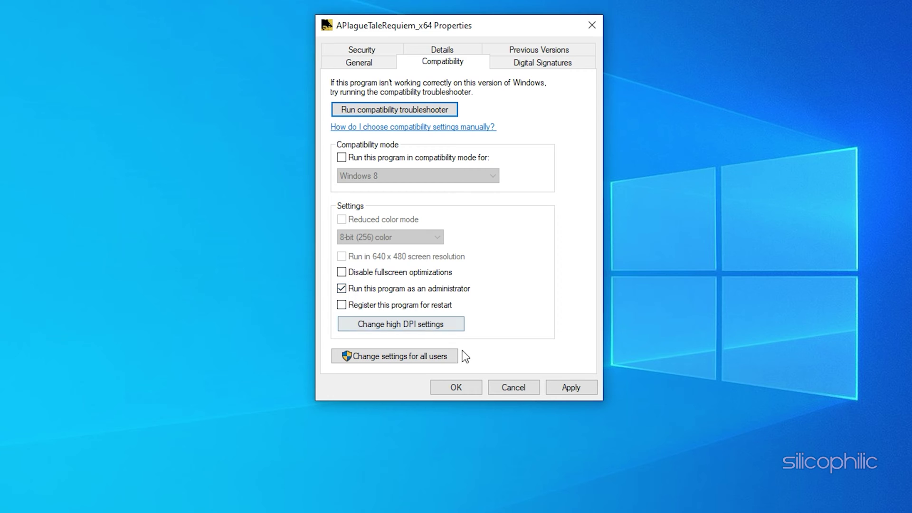
{"action": "left_click", "coordinate": [554, 393]}
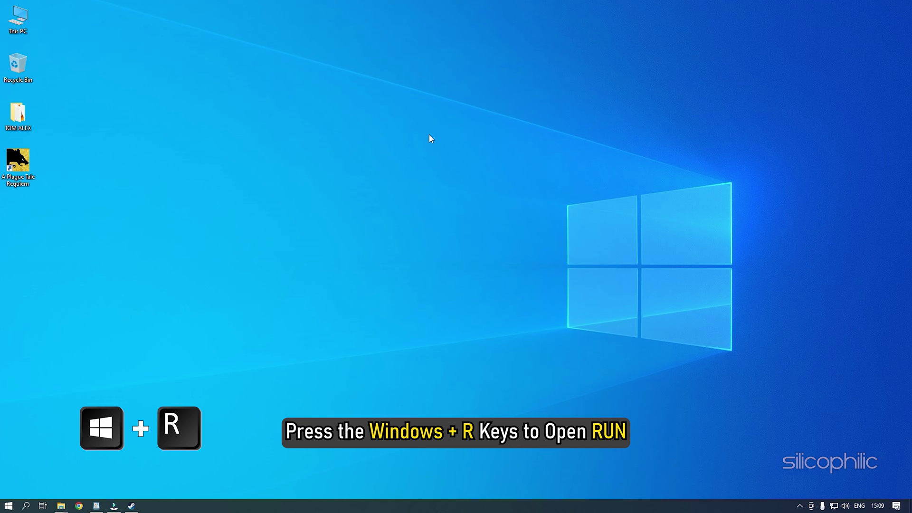
- Run msconfig, hide all Microsoft services, disable all remaining services, then Apply and OK
{"action": "key", "text": "super+r"}
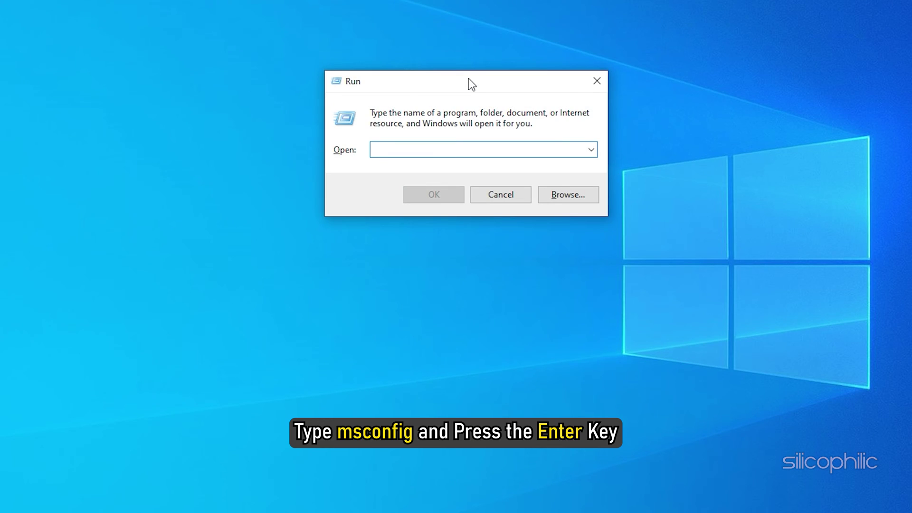
{"action": "type", "text": "msconfig"}
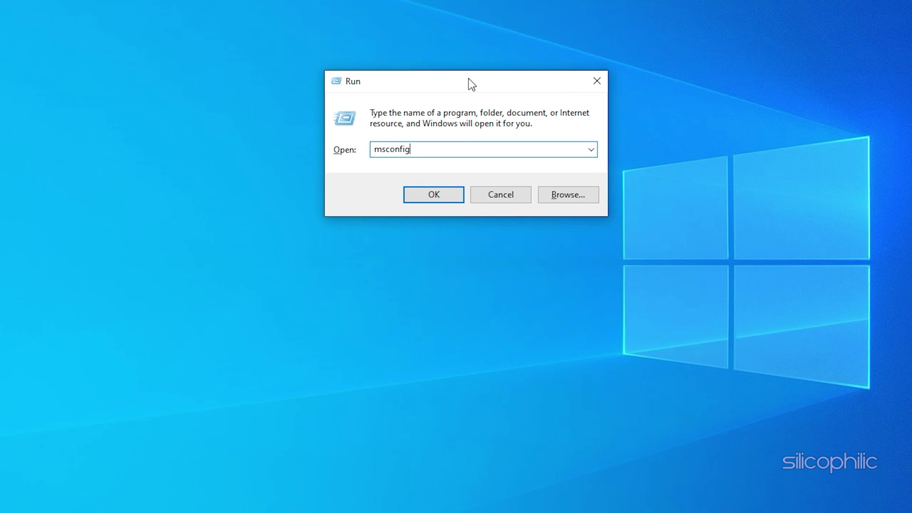
{"action": "key", "text": "Return"}
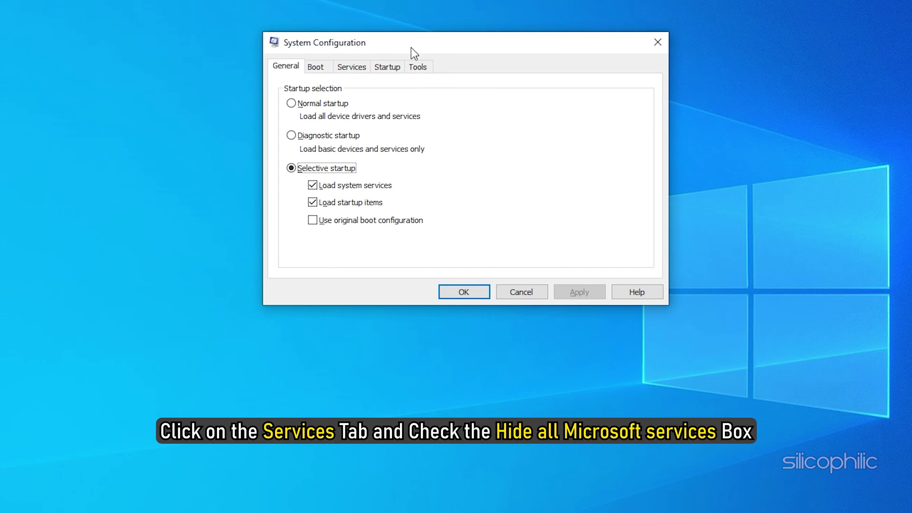
{"action": "left_click", "coordinate": [364, 67]}
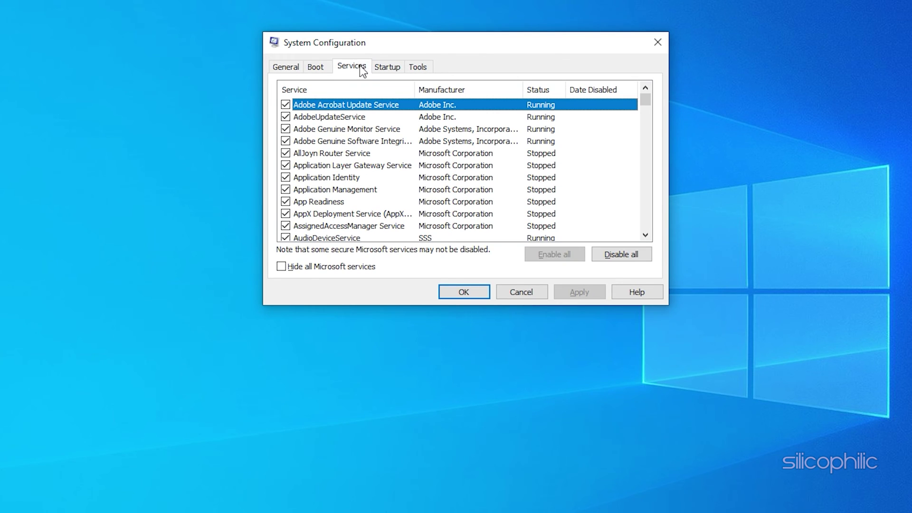
{"action": "left_click", "coordinate": [282, 266]}
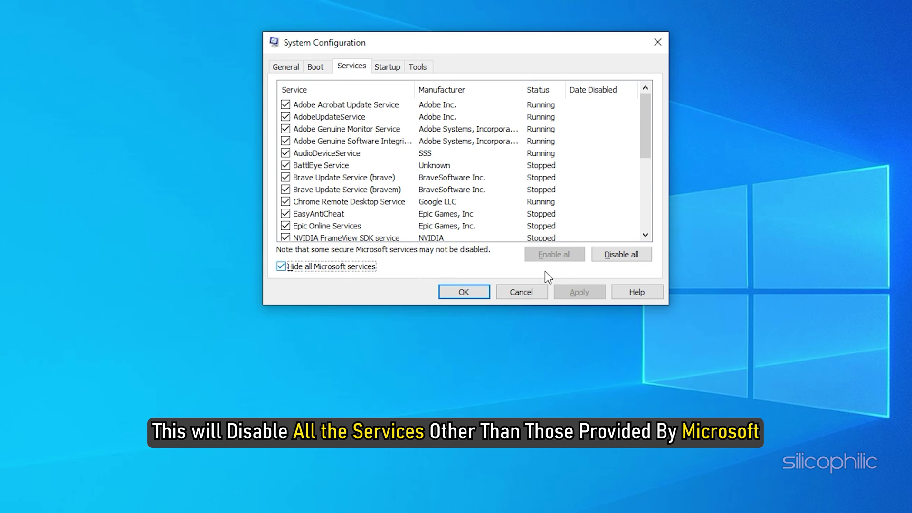
{"action": "left_click", "coordinate": [646, 260]}
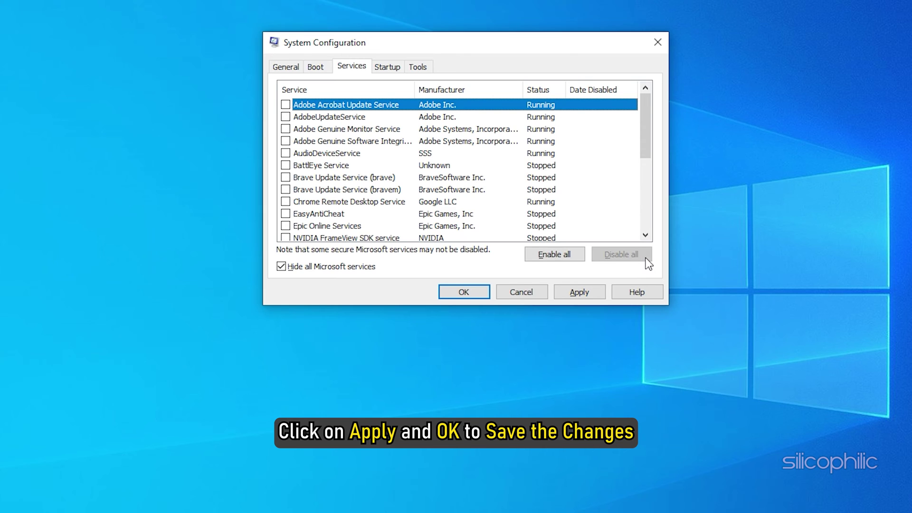
{"action": "left_click", "coordinate": [584, 294]}
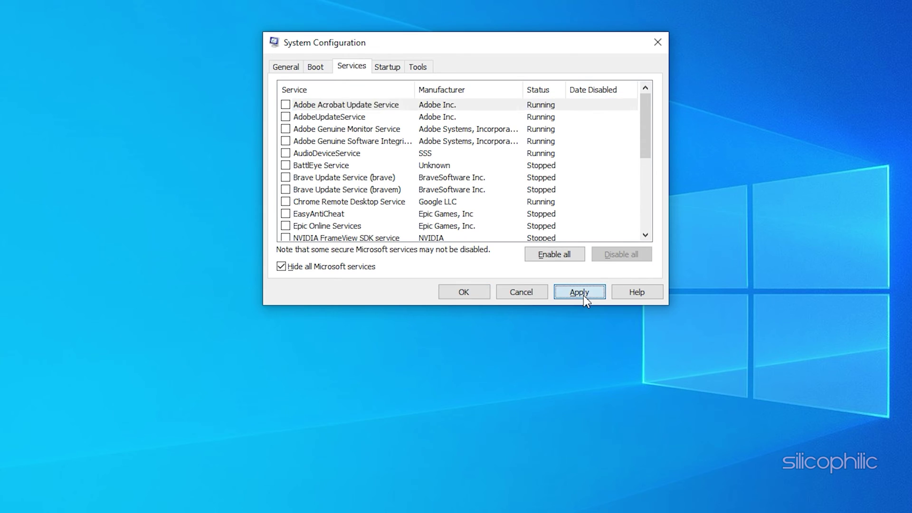
{"action": "left_click", "coordinate": [475, 292]}
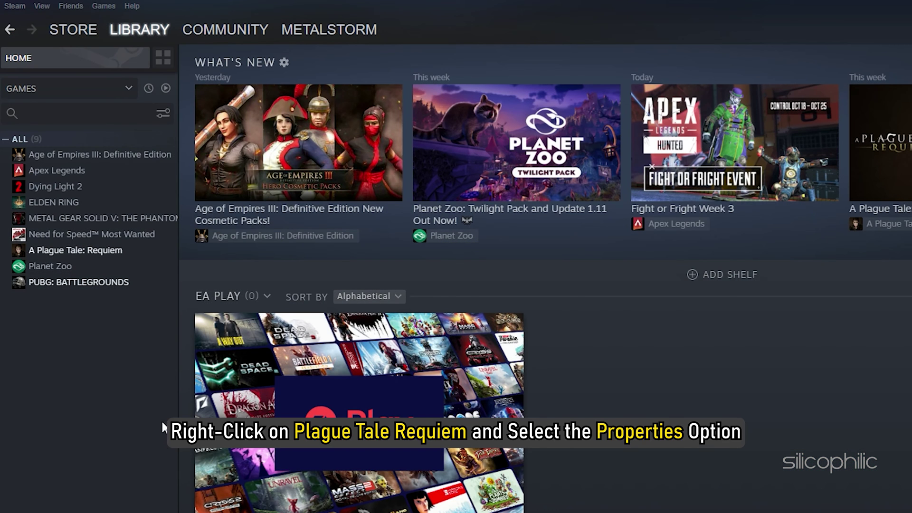
- Uncheck 'Enable the Steam Overlay while in-game' in A Plague Tale: Requiem's Steam properties
{"action": "right_click", "coordinate": [124, 251]}
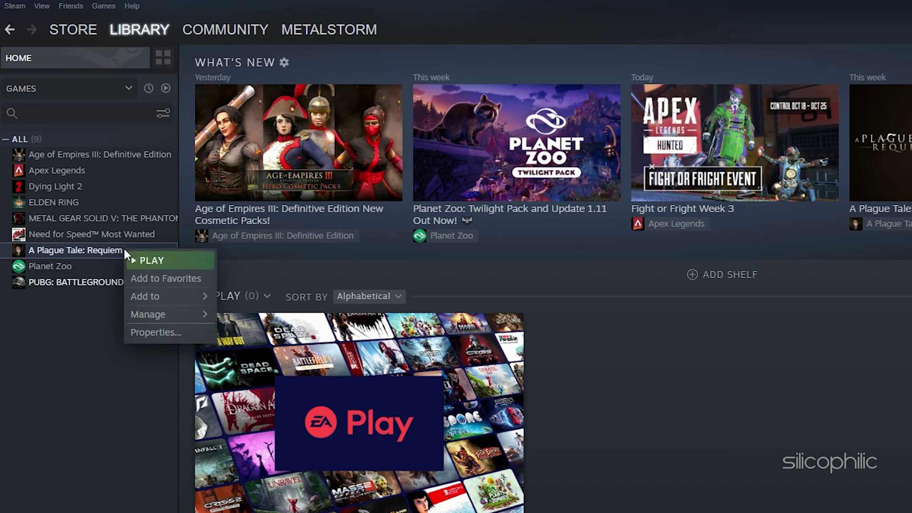
{"action": "left_click", "coordinate": [186, 333]}
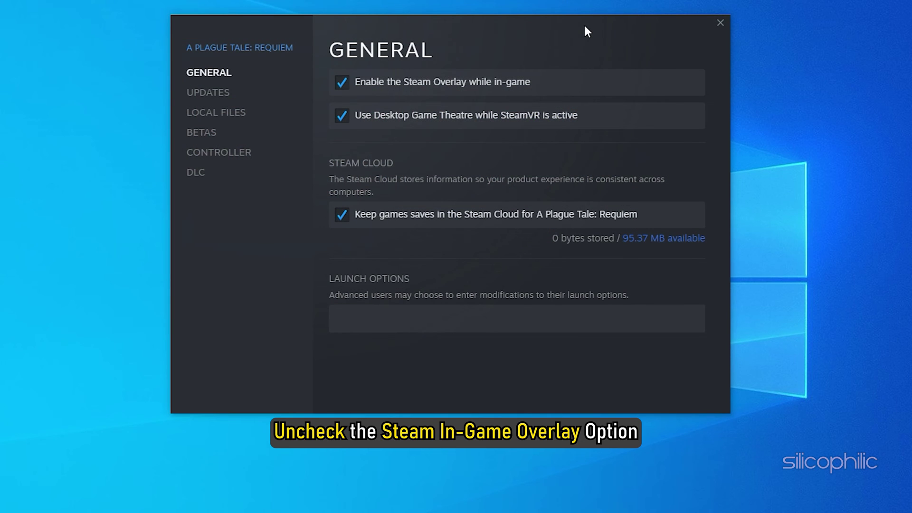
{"action": "left_click", "coordinate": [340, 90]}
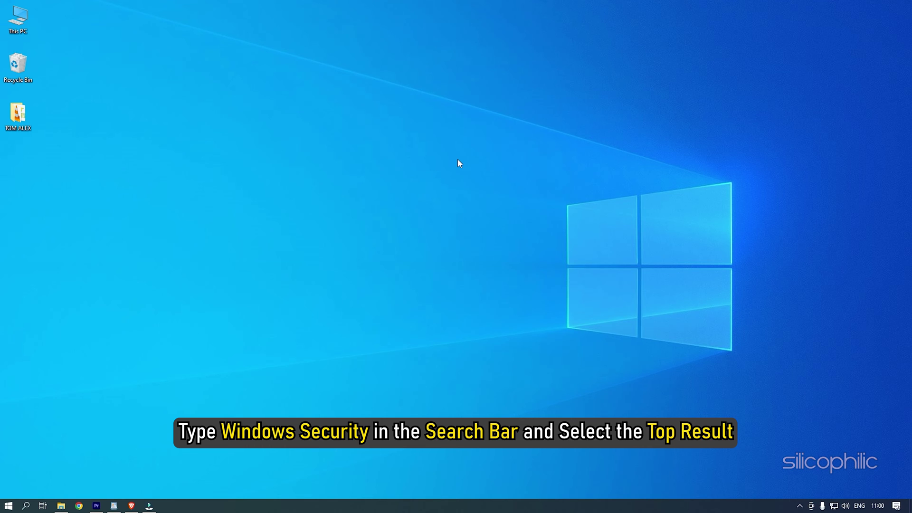
- Search for Windows Security and go to Virus & threat protection > Manage ransomware protection
{"action": "left_click", "coordinate": [26, 506]}
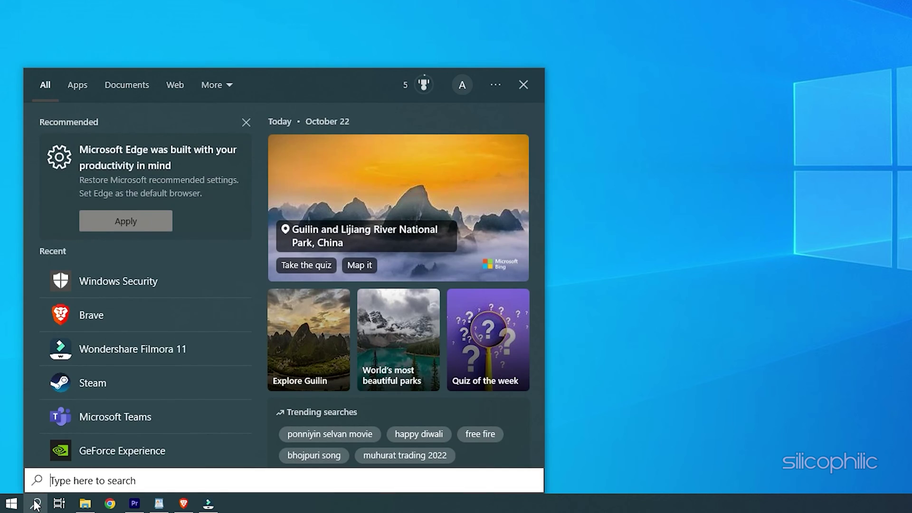
{"action": "type", "text": "win"}
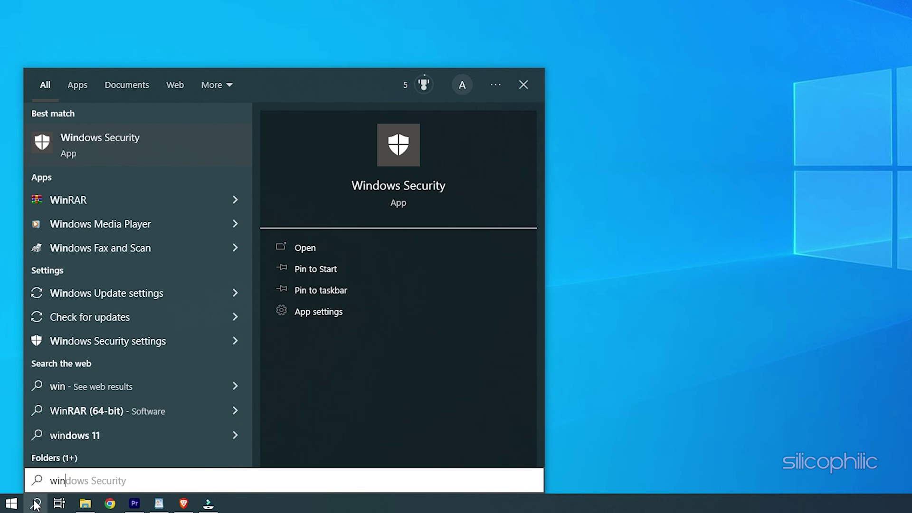
{"action": "type", "text": "dows"}
{"action": "key", "text": "Tab"}
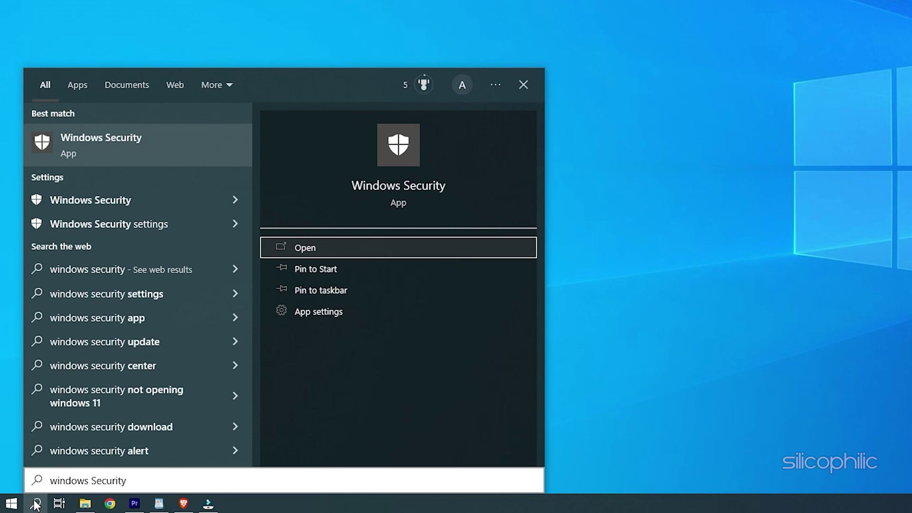
{"action": "left_click", "coordinate": [135, 163]}
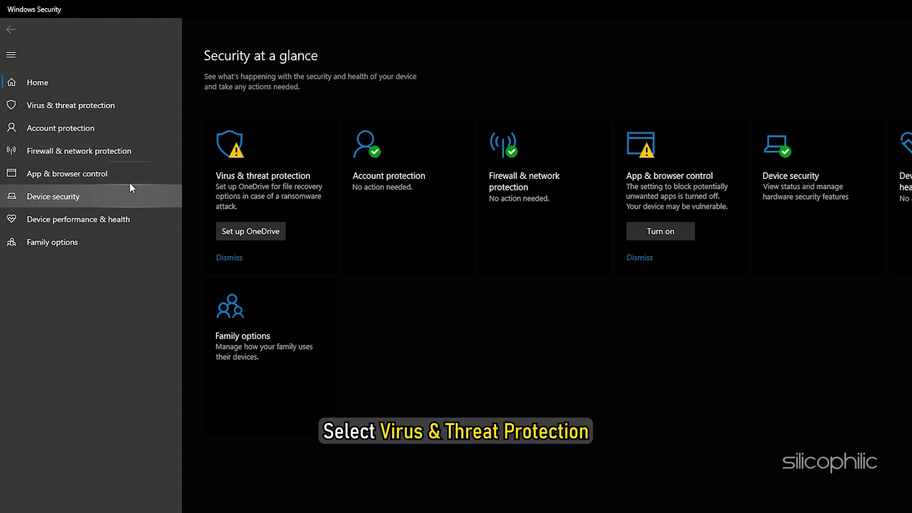
{"action": "left_click", "coordinate": [129, 111]}
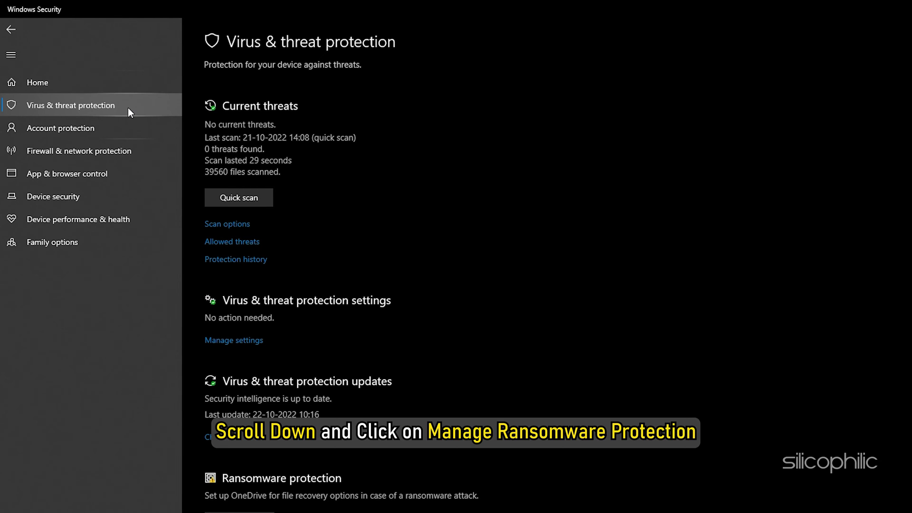
{"action": "scroll", "coordinate": [299, 423], "scroll_direction": "down", "scroll_amount": 2}
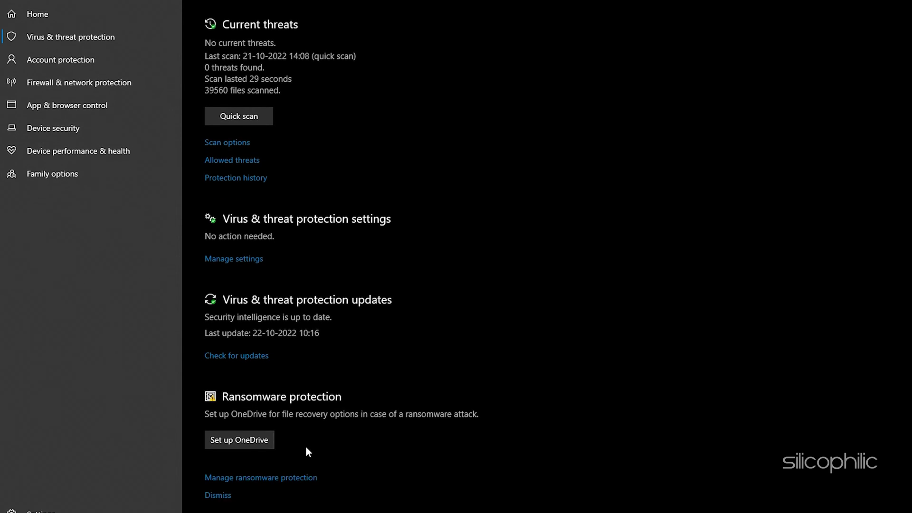
{"action": "left_click", "coordinate": [315, 471]}
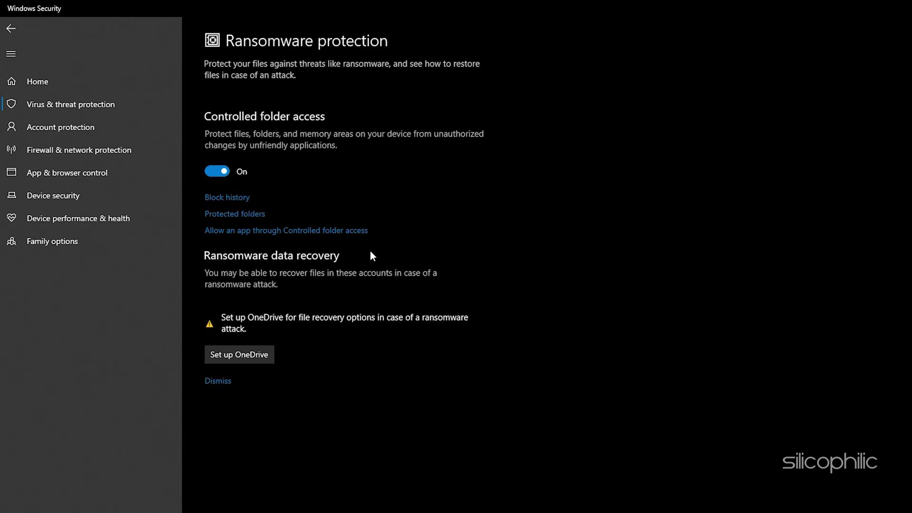
- Start adding an allowed app through Controlled folder access, approving the UAC prompt and choosing Browse all apps
{"action": "left_click", "coordinate": [368, 233]}
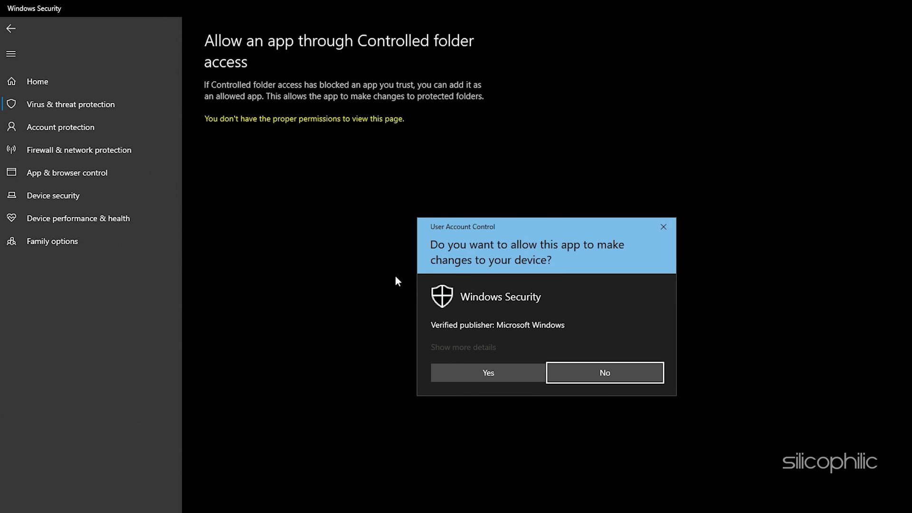
{"action": "left_click", "coordinate": [480, 374]}
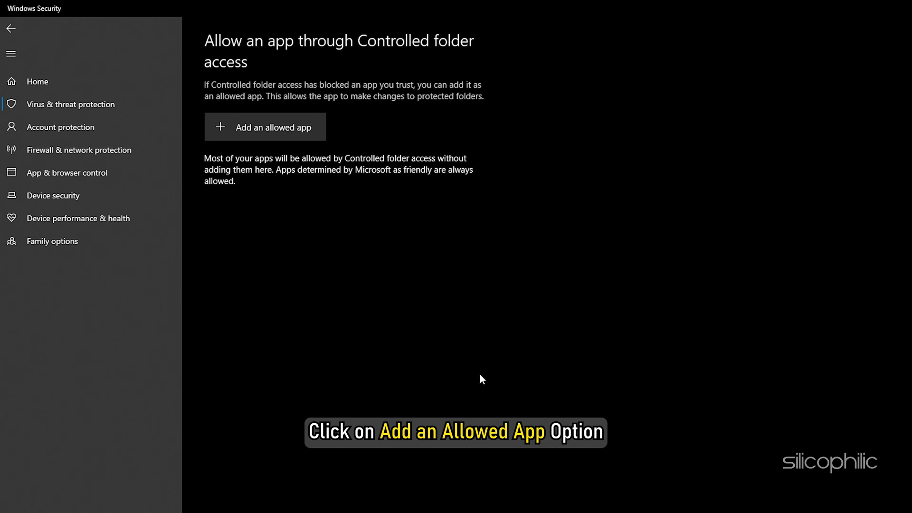
{"action": "left_click", "coordinate": [313, 135]}
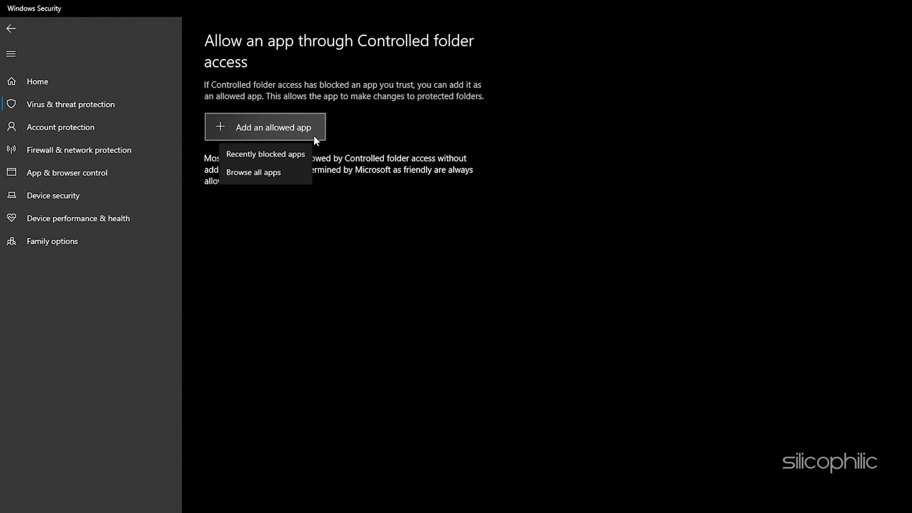
{"action": "left_click", "coordinate": [283, 175]}
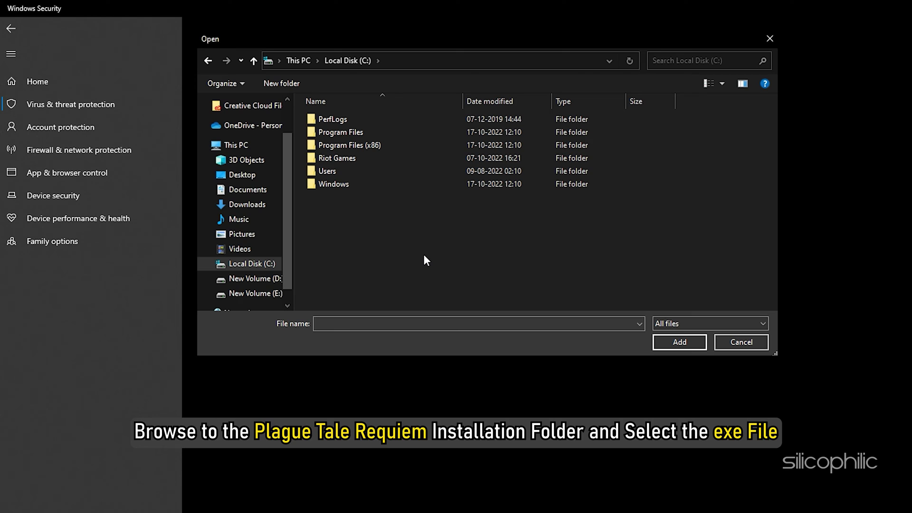
- Navigate to Program Files (x86)\Steam\steamapps\common\A Plague Tale Requiem and pick APlagueTaleRequiem_x64
{"action": "double_click", "coordinate": [385, 144]}
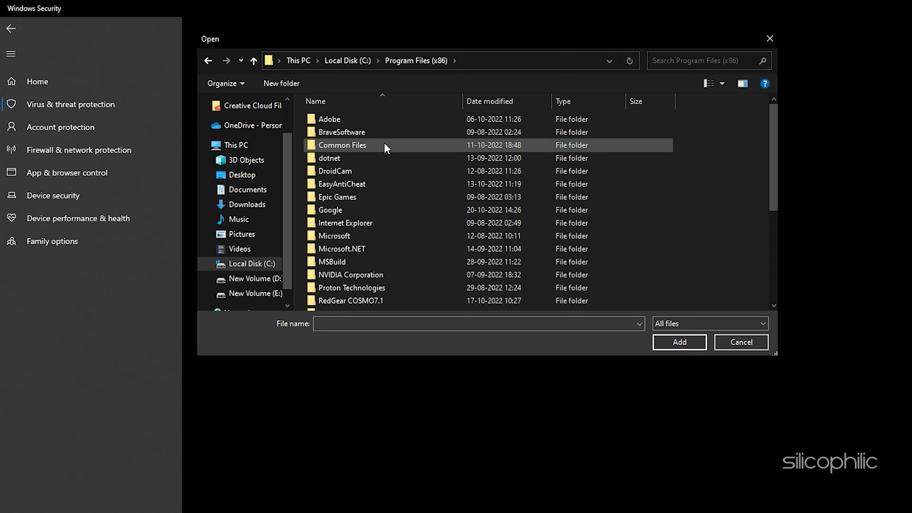
{"action": "scroll", "coordinate": [384, 143], "scroll_direction": "down", "scroll_amount": 4}
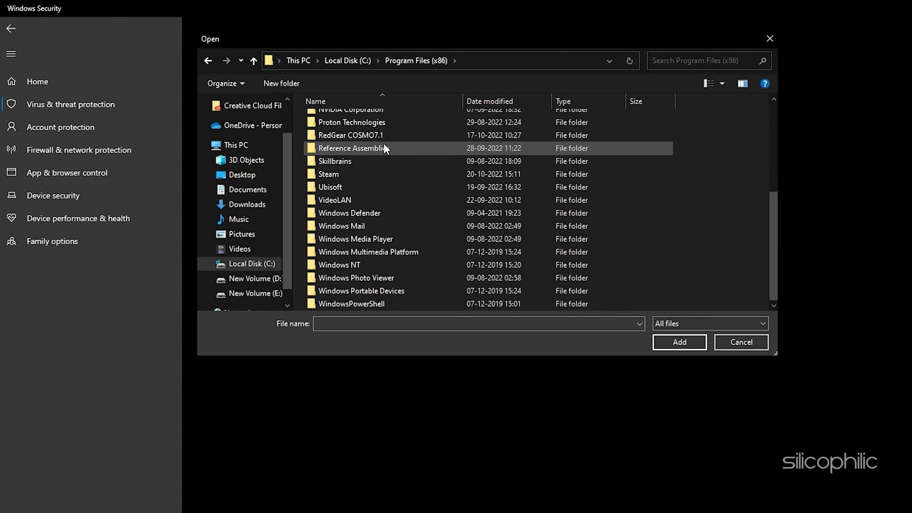
{"action": "double_click", "coordinate": [339, 174]}
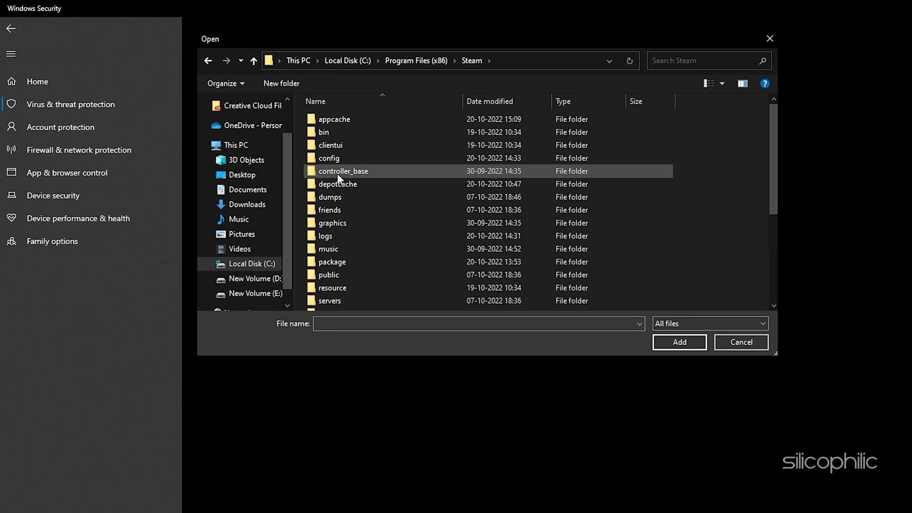
{"action": "scroll", "coordinate": [339, 175], "scroll_direction": "down", "scroll_amount": 5}
{"action": "double_click", "coordinate": [354, 175]}
{"action": "double_click", "coordinate": [349, 118]}
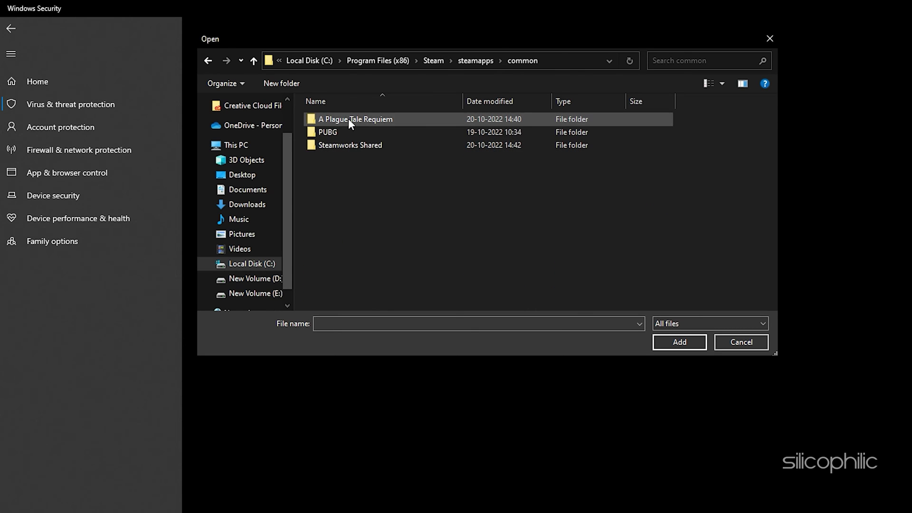
{"action": "double_click", "coordinate": [395, 118]}
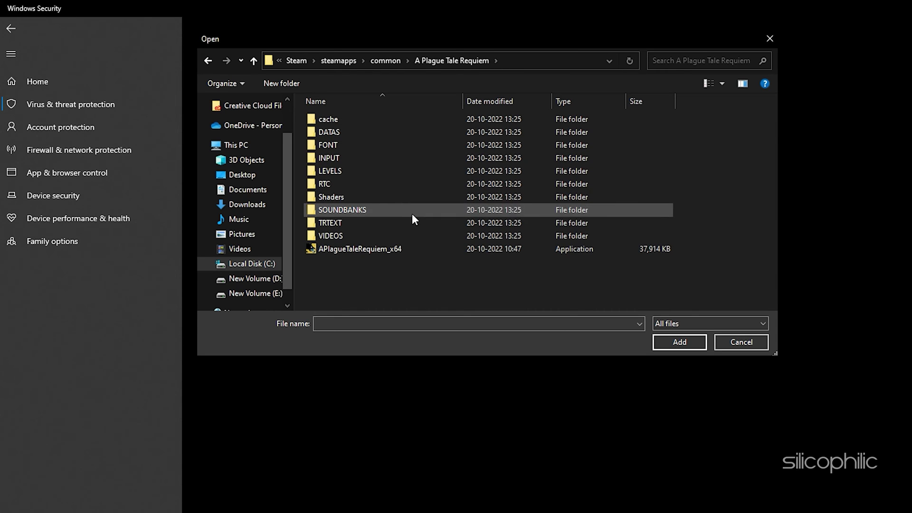
{"action": "left_click", "coordinate": [416, 252]}
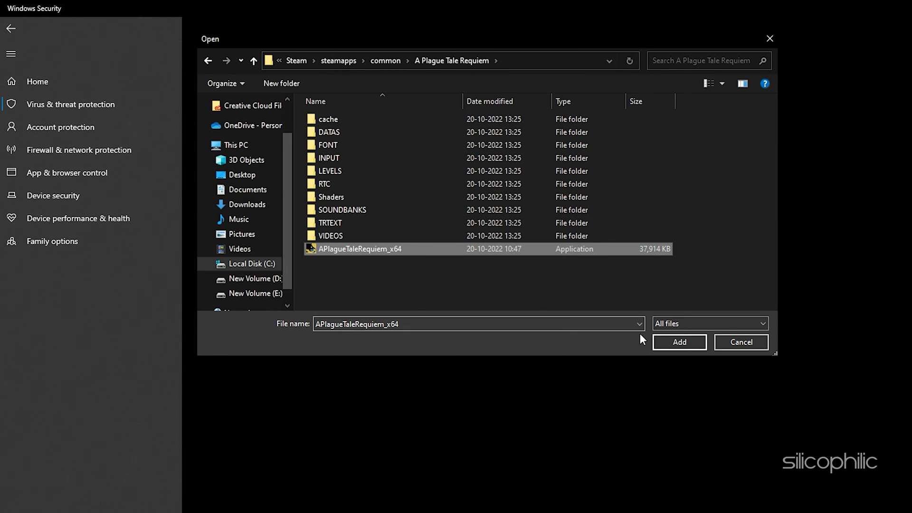
- Add APlagueTaleRequiem_x64 as an allowed app, then open the game's local files from Steam's Manage menu
{"action": "left_click", "coordinate": [679, 342]}
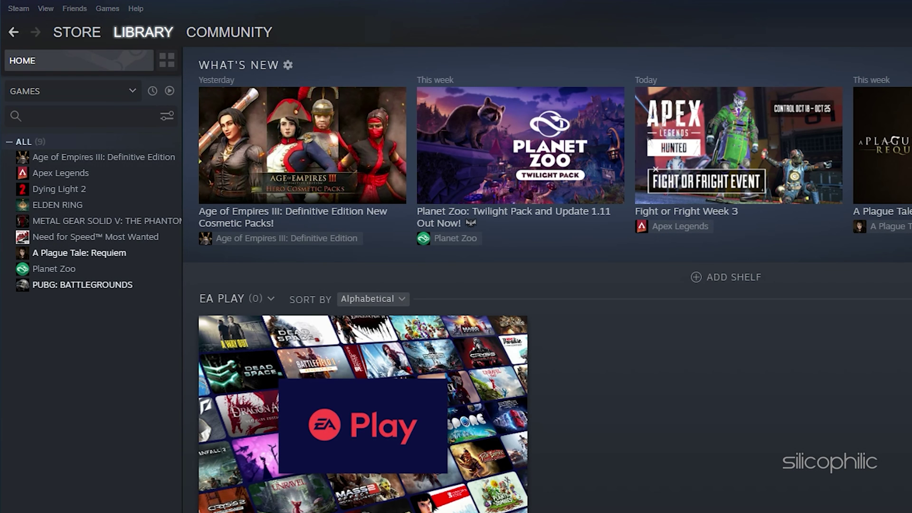
{"action": "right_click", "coordinate": [138, 252]}
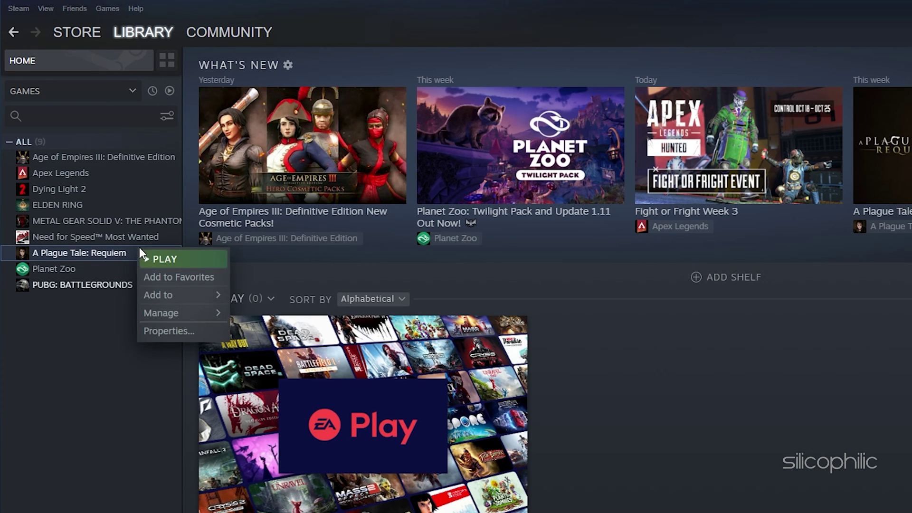
{"action": "mouse_move", "coordinate": [214, 311]}
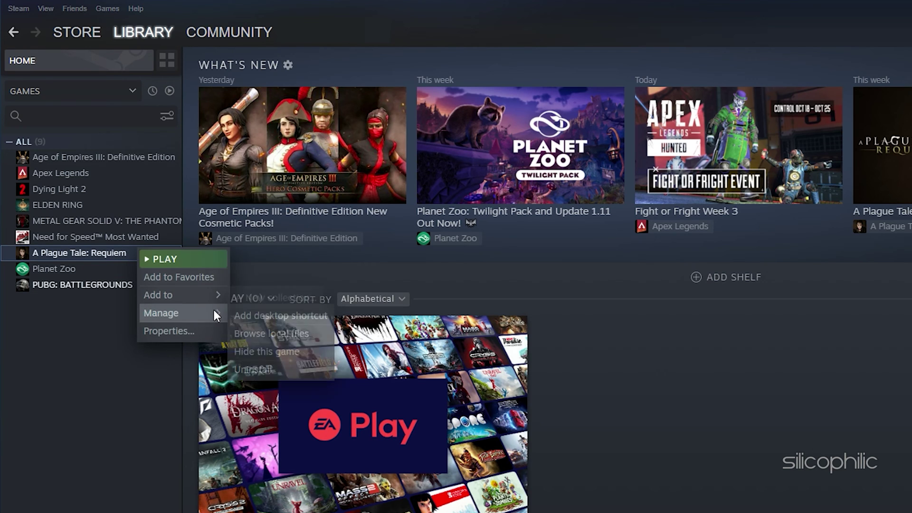
{"action": "left_click", "coordinate": [312, 341]}
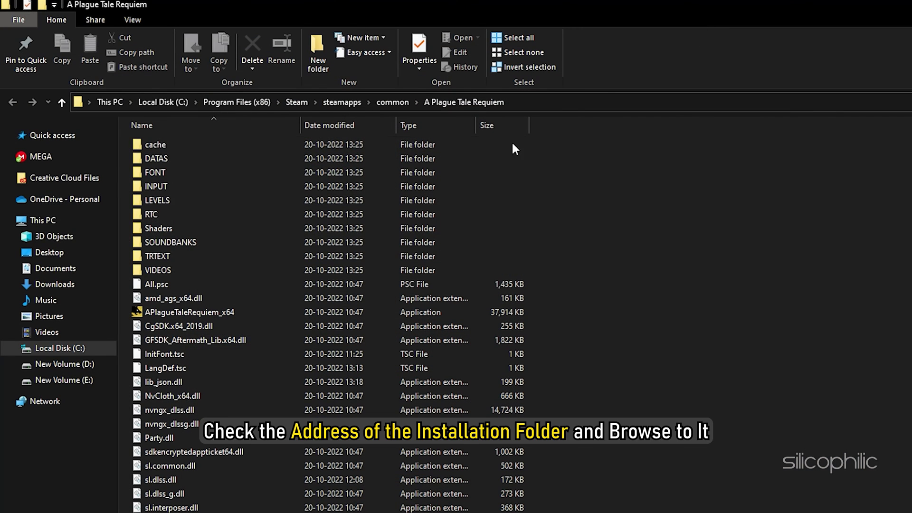
{"action": "left_click", "coordinate": [231, 314]}
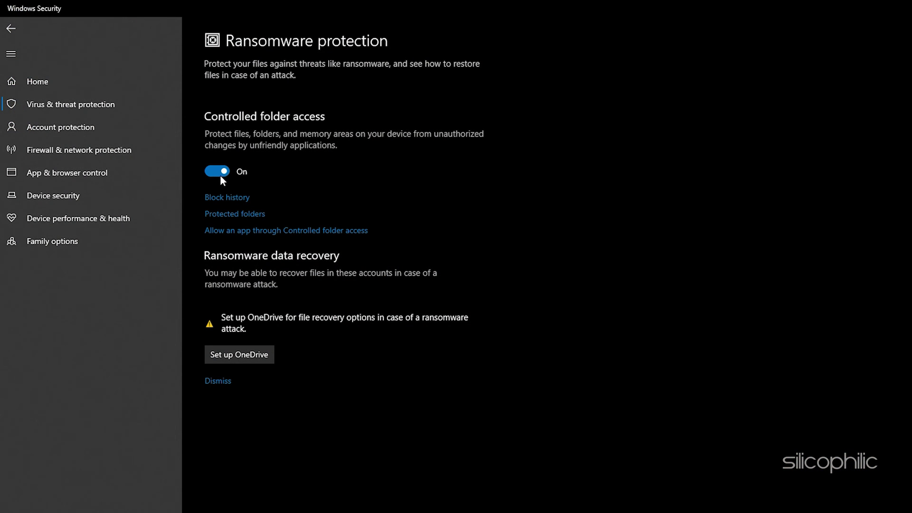
- Switch Controlled folder access Off and approve the User Account Control prompt
{"action": "left_click", "coordinate": [219, 177]}
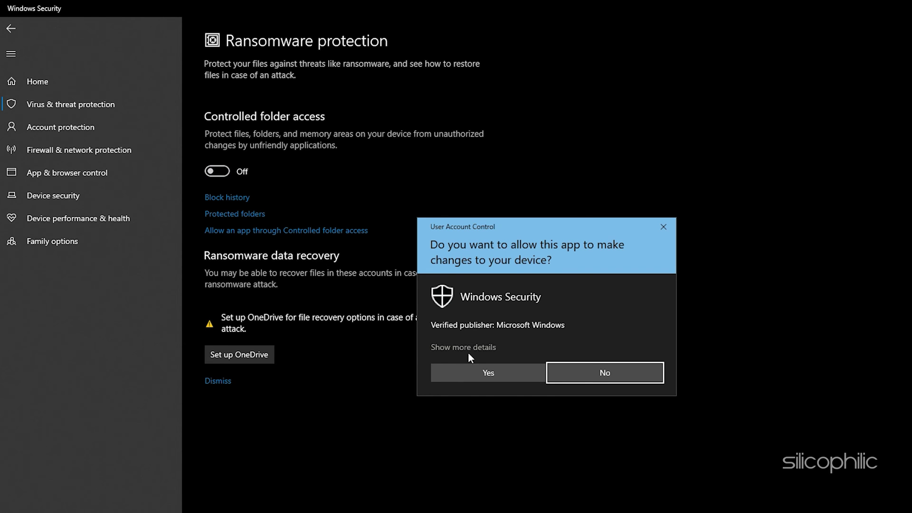
{"action": "left_click", "coordinate": [498, 375]}
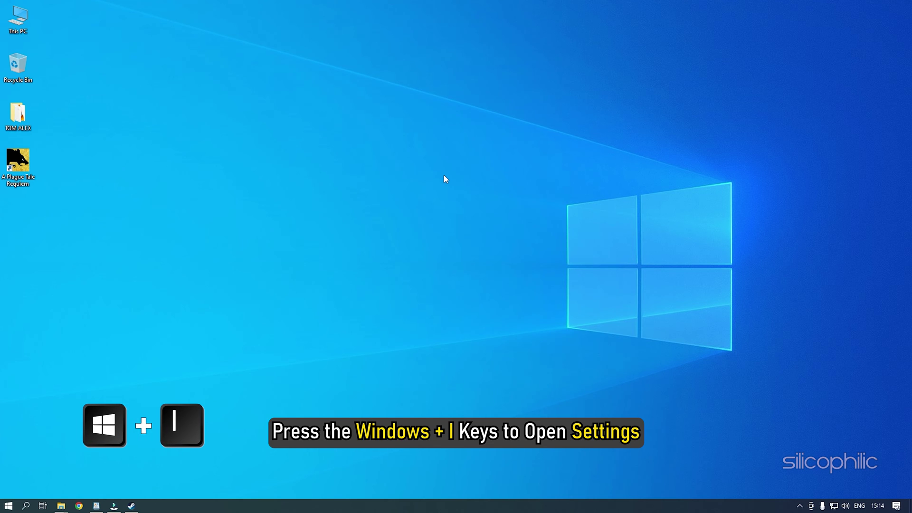
- Open Settings with Win+I, go to System > Display and open Graphics settings
{"action": "key", "text": "super+i"}
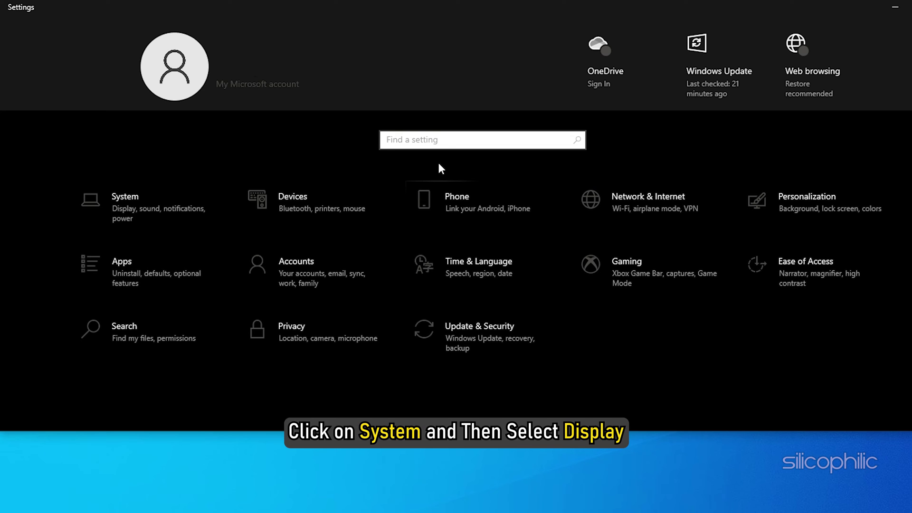
{"action": "left_click", "coordinate": [142, 195]}
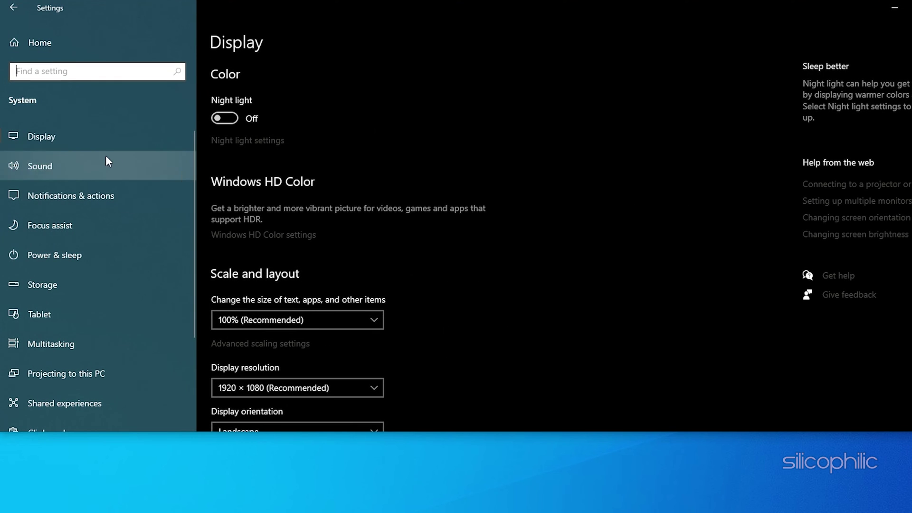
{"action": "left_click", "coordinate": [70, 134]}
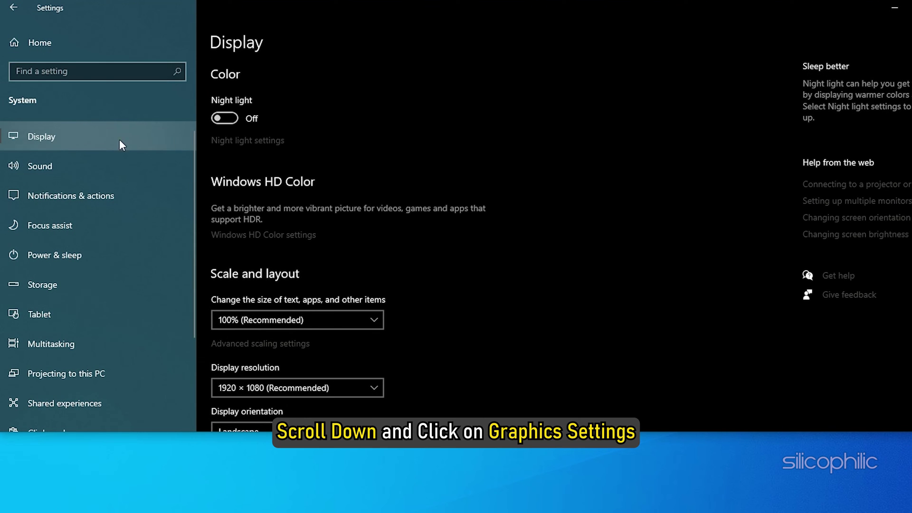
{"action": "scroll", "coordinate": [556, 163], "scroll_direction": "down", "scroll_amount": 4}
{"action": "scroll", "coordinate": [557, 167], "scroll_direction": "down", "scroll_amount": 1}
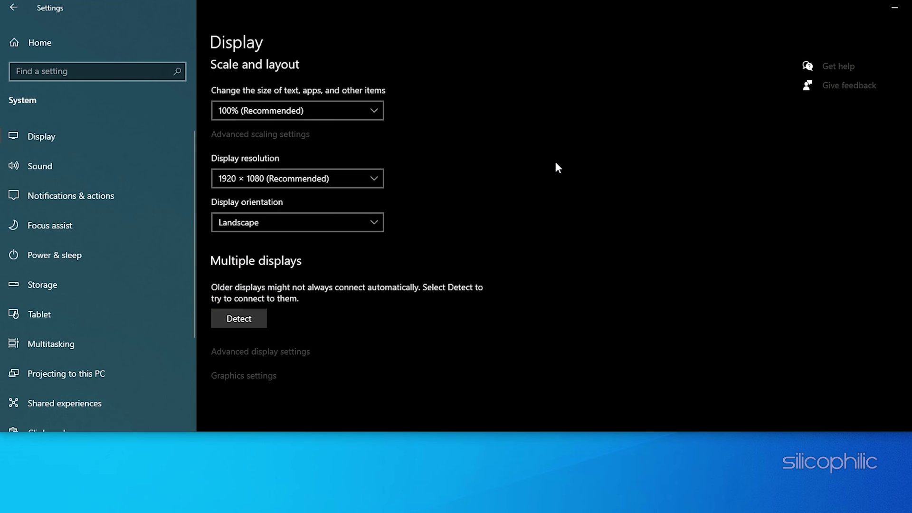
{"action": "left_click", "coordinate": [253, 378]}
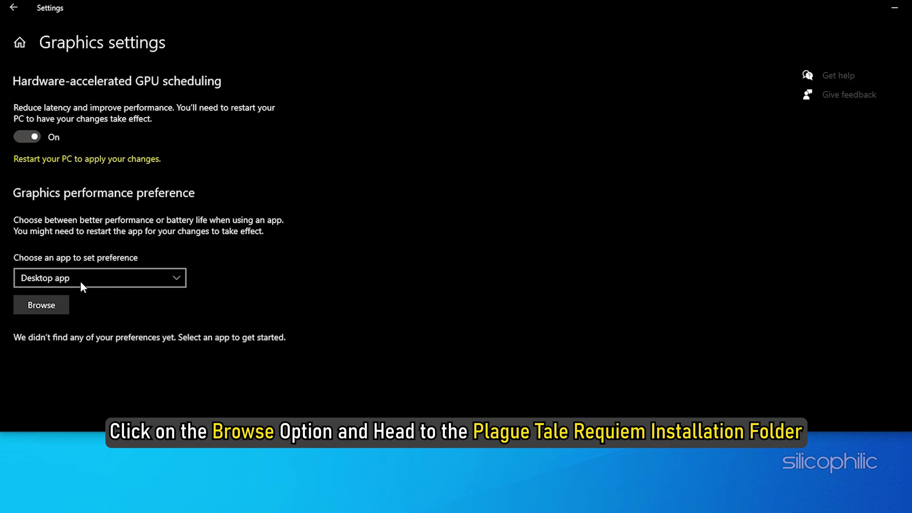
- Browse to C:\Program Files (x86)\Steam\steamapps\common\A Plague Tale Requiem and add APlagueTaleRequiem_x64
{"action": "left_click", "coordinate": [56, 307]}
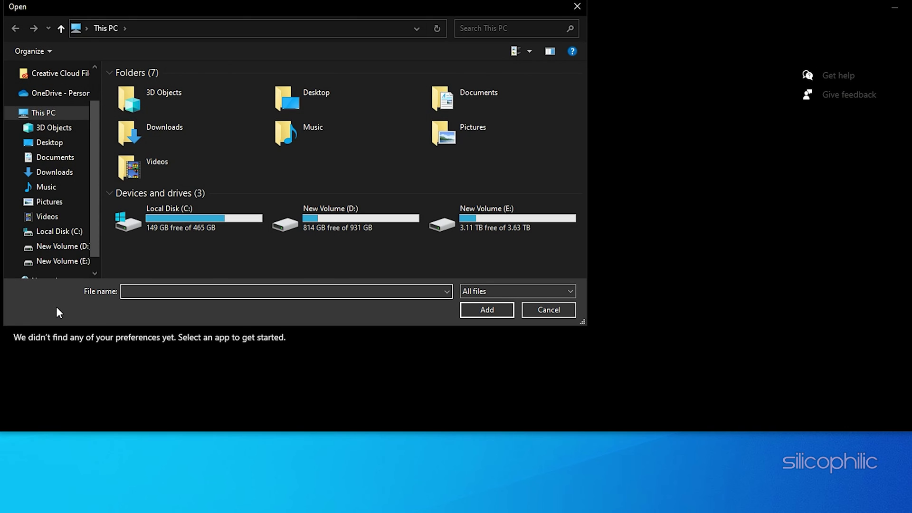
{"action": "double_click", "coordinate": [231, 221]}
{"action": "double_click", "coordinate": [192, 116]}
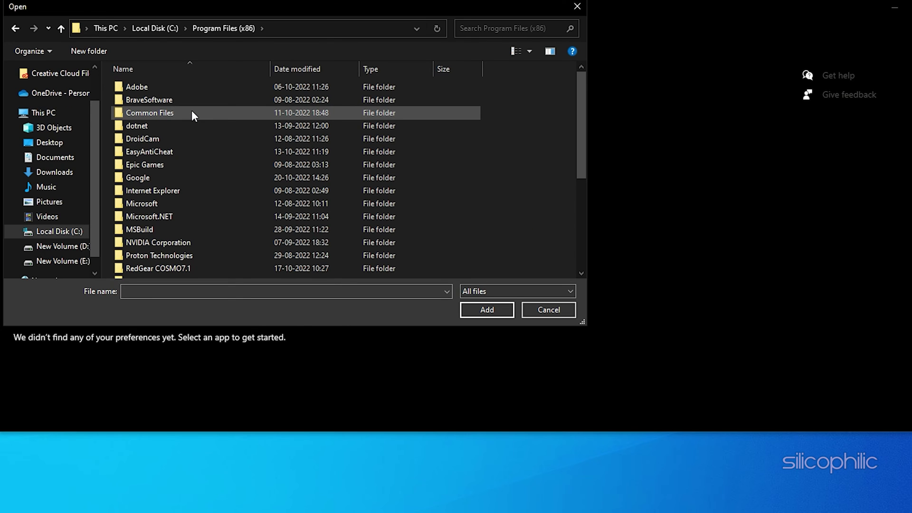
{"action": "scroll", "coordinate": [191, 112], "scroll_direction": "down", "scroll_amount": 4}
{"action": "left_click", "coordinate": [145, 141]}
{"action": "double_click", "coordinate": [145, 141]}
{"action": "scroll", "coordinate": [147, 143], "scroll_direction": "down", "scroll_amount": 4}
{"action": "double_click", "coordinate": [162, 142]}
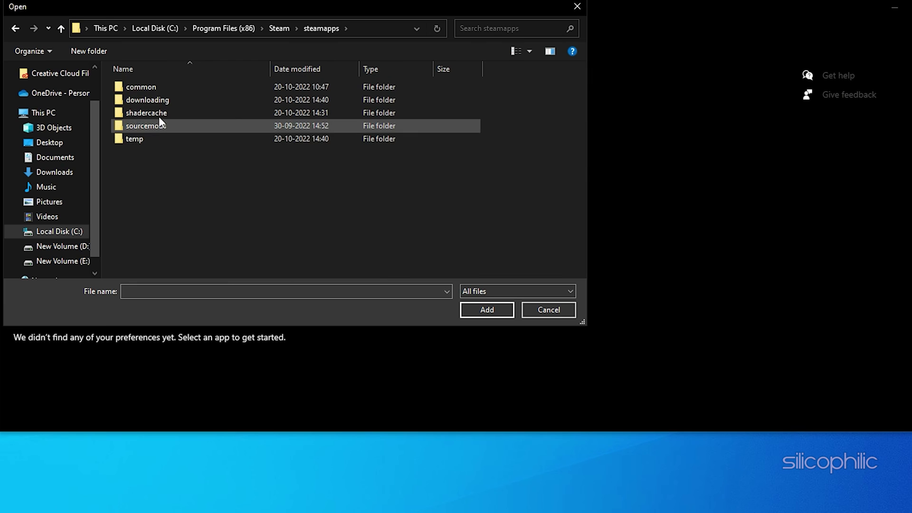
{"action": "double_click", "coordinate": [156, 86]}
{"action": "double_click", "coordinate": [201, 86]}
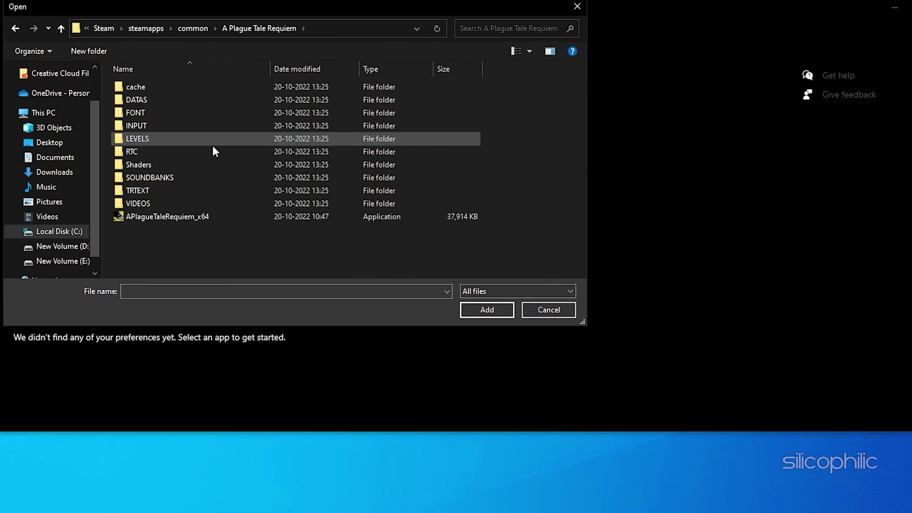
{"action": "left_click", "coordinate": [223, 217]}
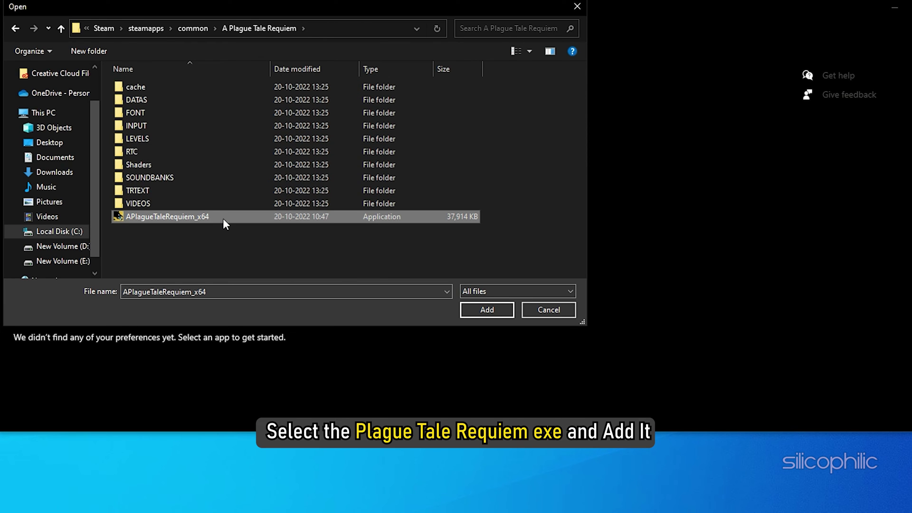
{"action": "left_click", "coordinate": [498, 310]}
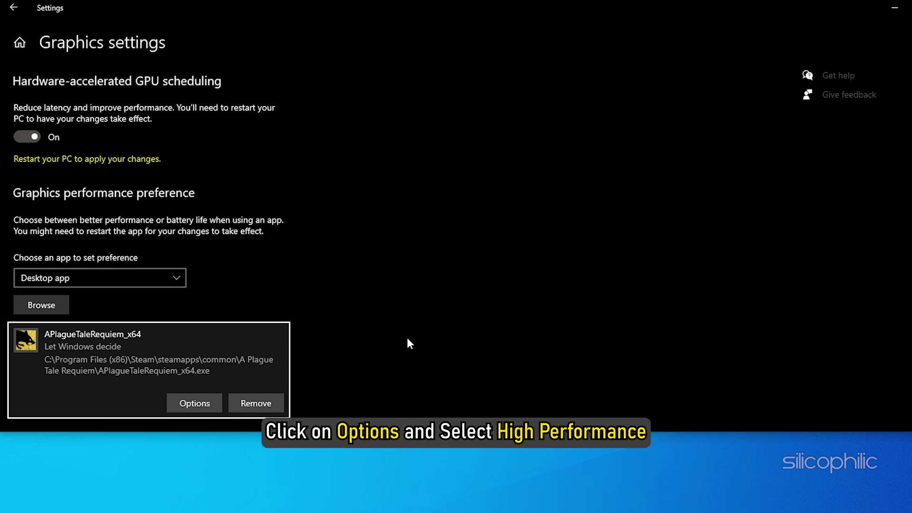
- Set the APlagueTaleRequiem_x64 graphics preference to High performance and save it
{"action": "left_click", "coordinate": [210, 405]}
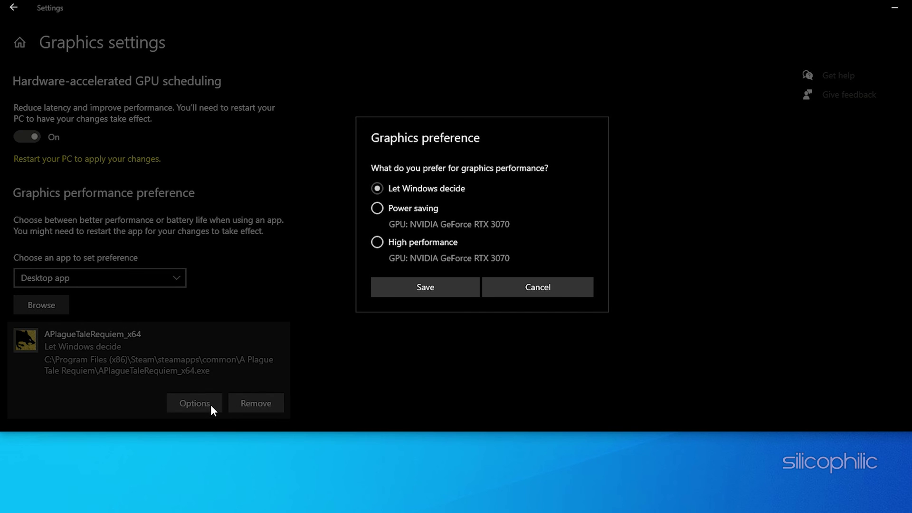
{"action": "left_click", "coordinate": [378, 243]}
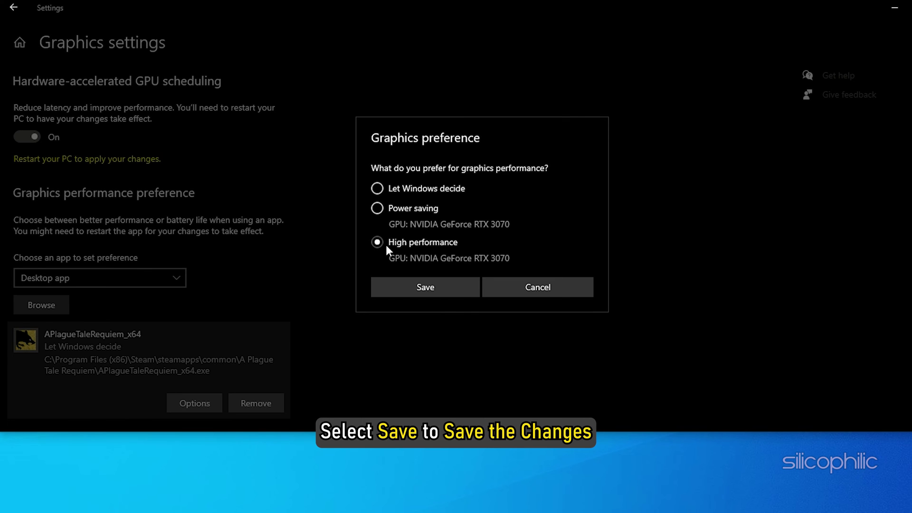
{"action": "left_click", "coordinate": [447, 286]}
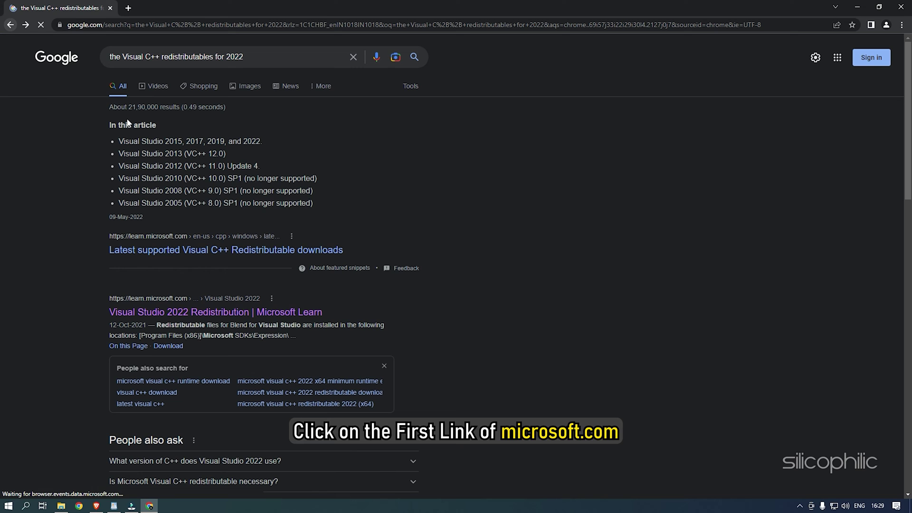
- Download the x64 VC_redist.x64.exe from Microsoft's latest supported Visual C++ Redistributable downloads page
{"action": "left_click", "coordinate": [199, 250]}
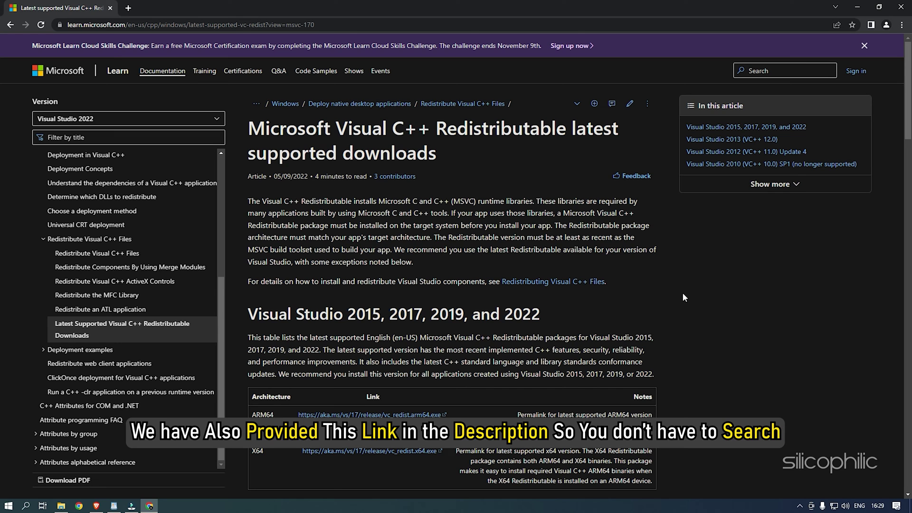
{"action": "scroll", "coordinate": [675, 276], "scroll_direction": "down", "scroll_amount": 3}
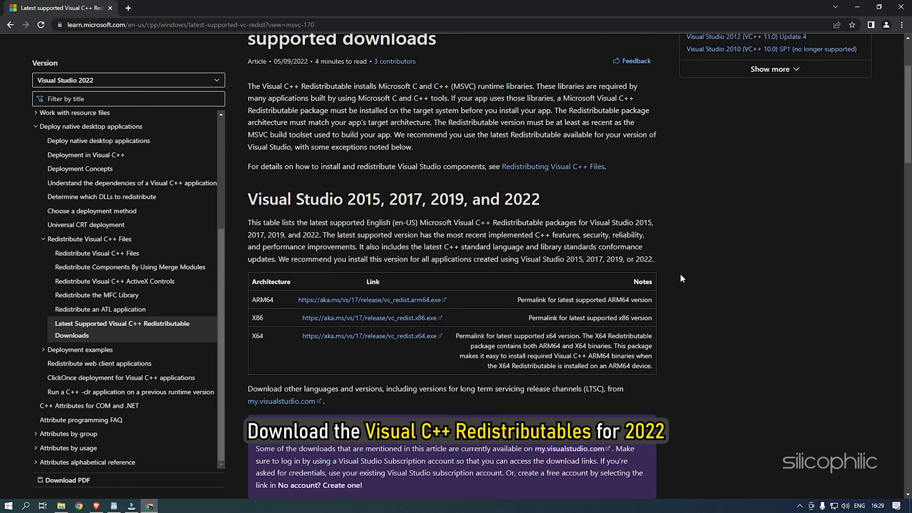
{"action": "scroll", "coordinate": [682, 278], "scroll_direction": "up", "scroll_amount": 2}
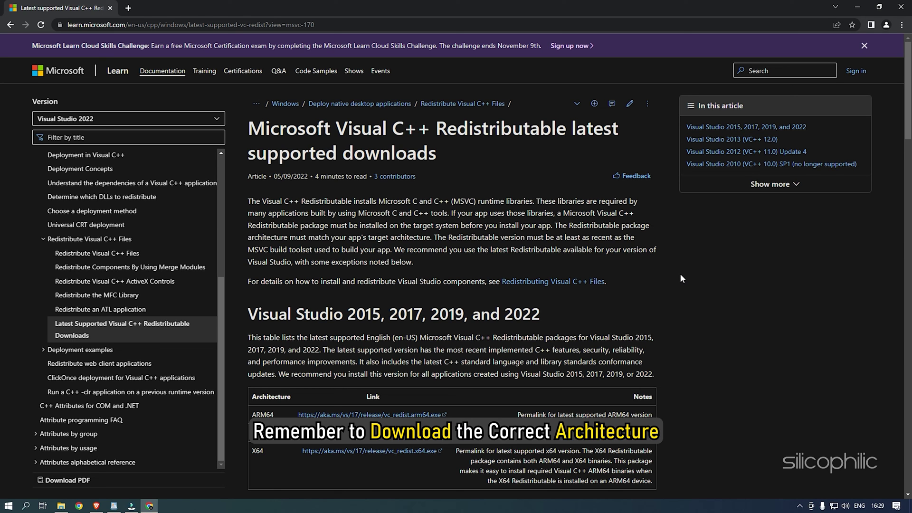
{"action": "scroll", "coordinate": [680, 273], "scroll_direction": "down", "scroll_amount": 6}
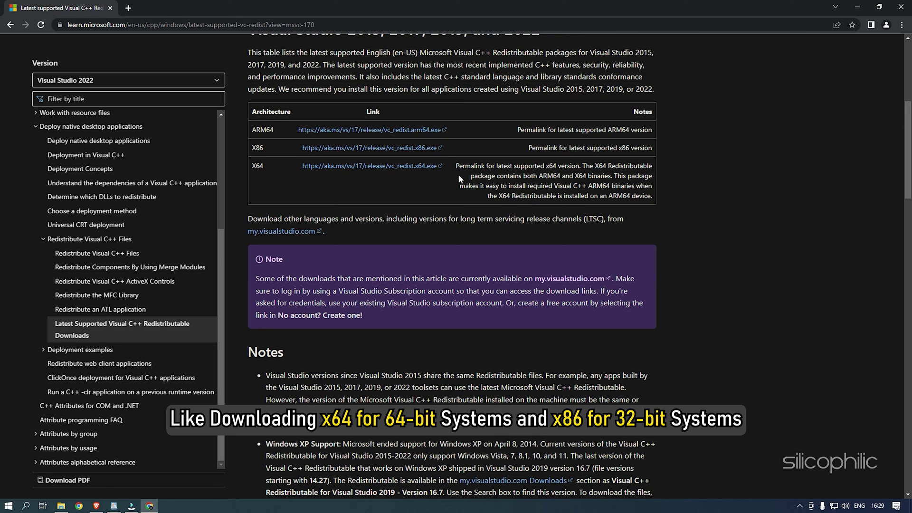
{"action": "left_click", "coordinate": [417, 167]}
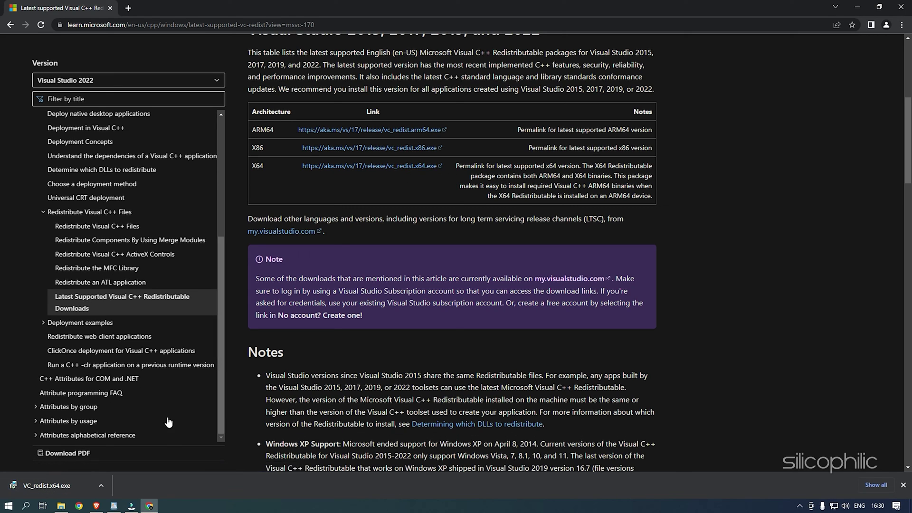
- Run VC_redist.x64.exe, accept the license and install the 2015-2022 x64 redistributable with admin approval
{"action": "left_click", "coordinate": [75, 485]}
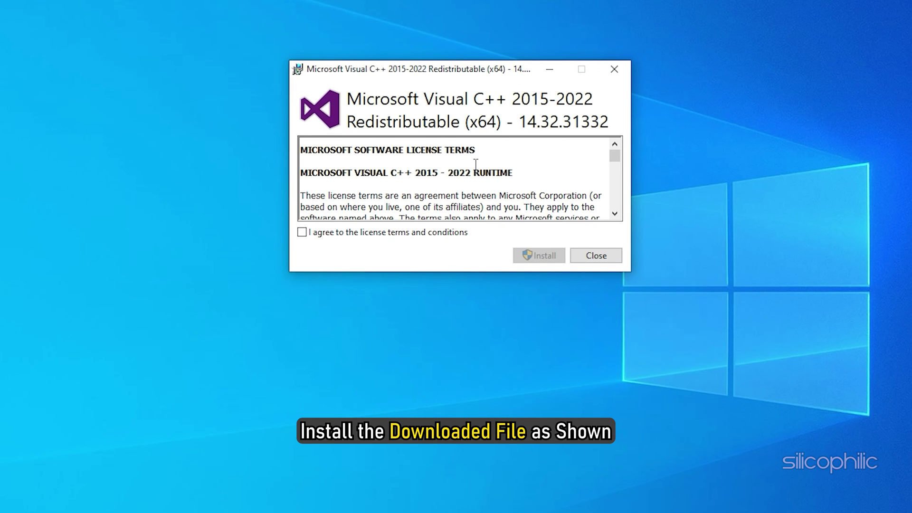
{"action": "left_click", "coordinate": [451, 235]}
{"action": "left_click", "coordinate": [555, 255]}
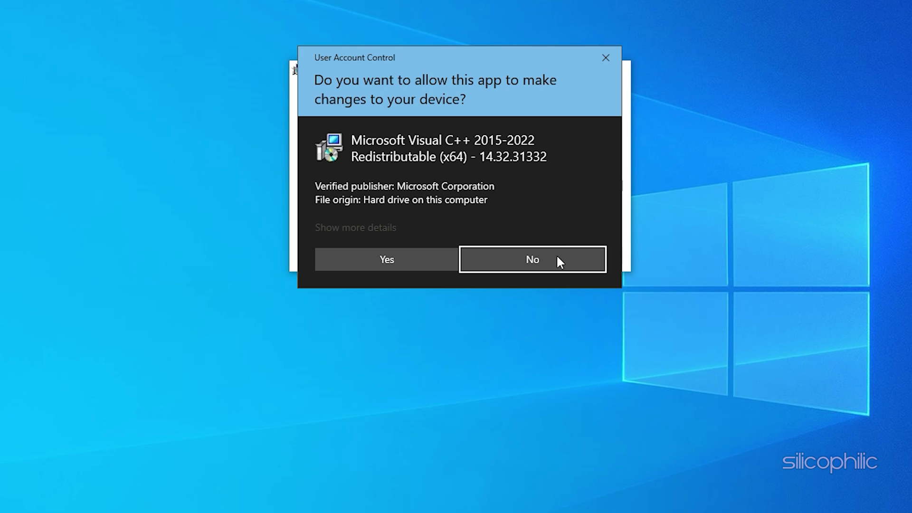
{"action": "left_click", "coordinate": [397, 260]}
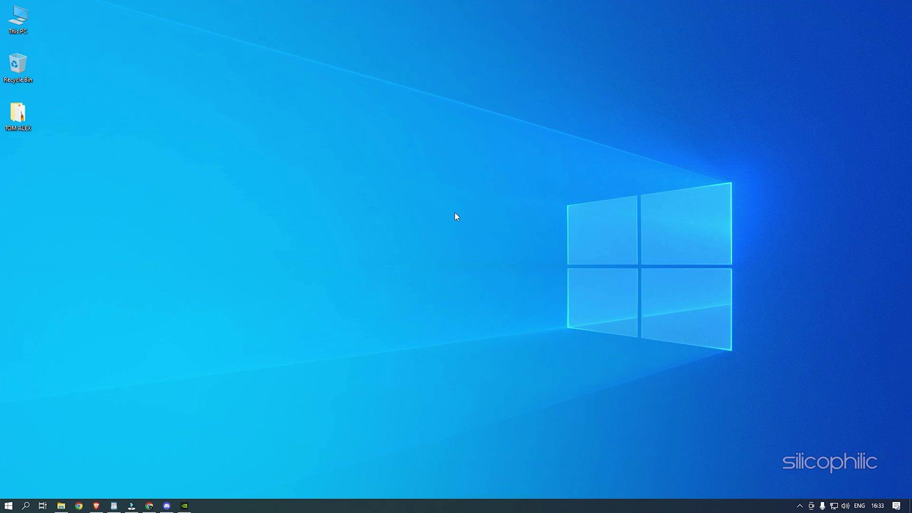
- Open Task Manager from the taskbar and sort running processes by name
{"action": "right_click", "coordinate": [438, 508]}
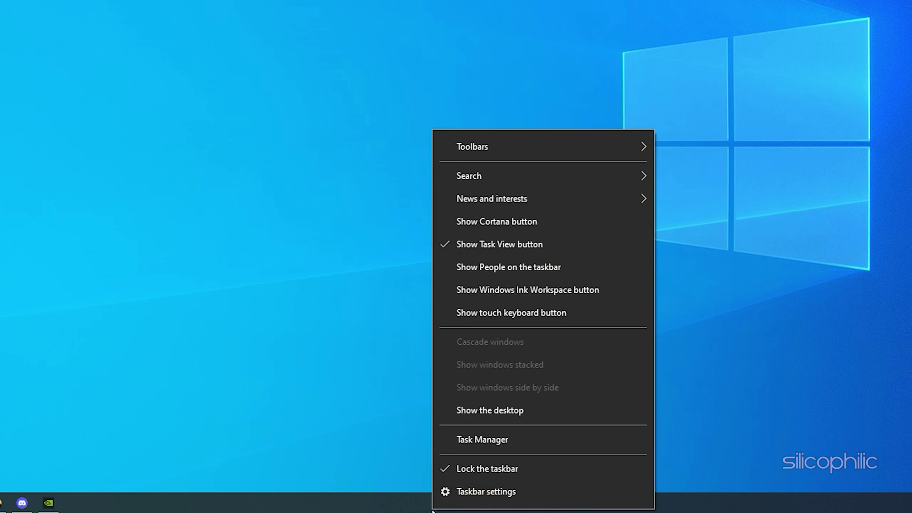
{"action": "left_click", "coordinate": [511, 440]}
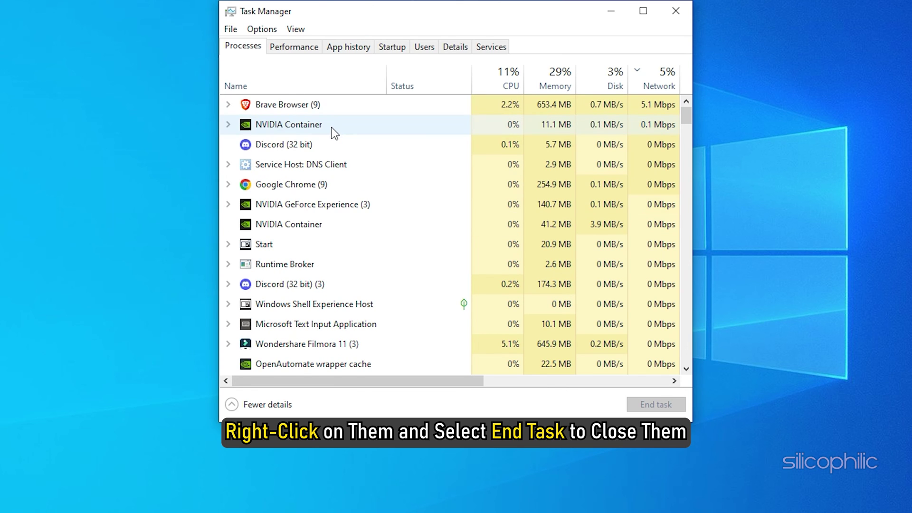
{"action": "left_click", "coordinate": [328, 87]}
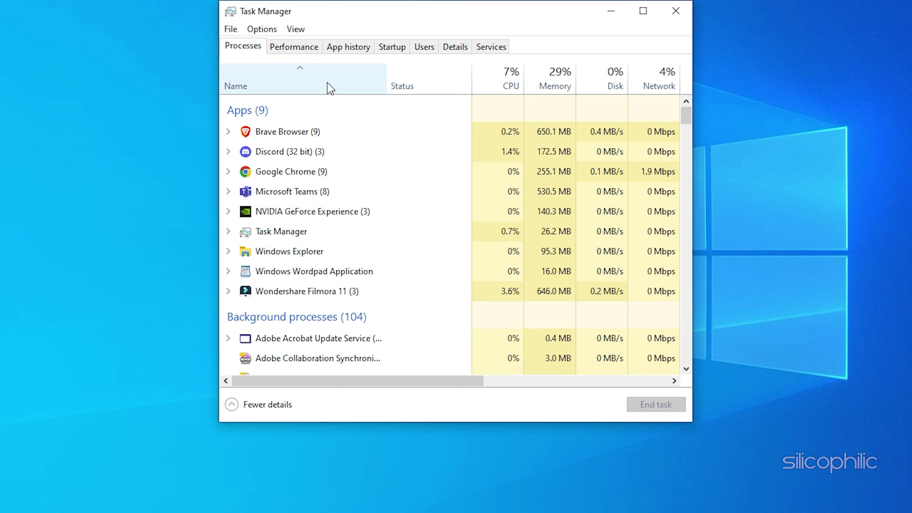
- End Discord, Google Chrome, NVIDIA GeForce Experience and Microsoft Teams, then close Task Manager
{"action": "right_click", "coordinate": [336, 155]}
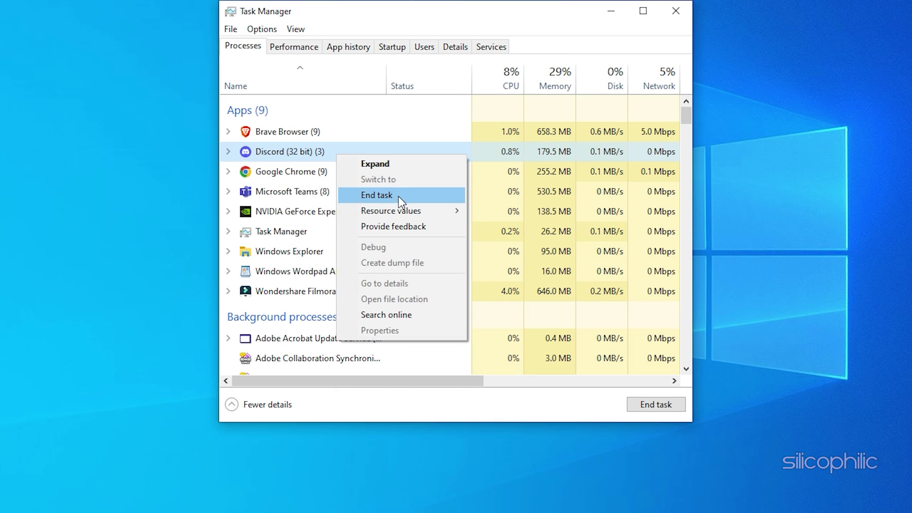
{"action": "left_click", "coordinate": [398, 196]}
{"action": "right_click", "coordinate": [329, 149]}
{"action": "left_click", "coordinate": [386, 192]}
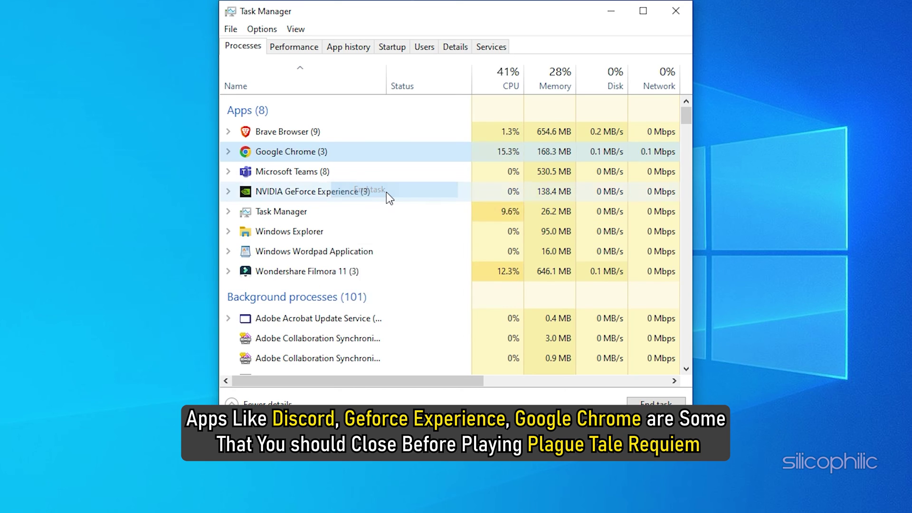
{"action": "left_click", "coordinate": [375, 172]}
{"action": "right_click", "coordinate": [375, 172]}
{"action": "left_click", "coordinate": [433, 215]}
{"action": "right_click", "coordinate": [332, 154]}
{"action": "left_click", "coordinate": [394, 196]}
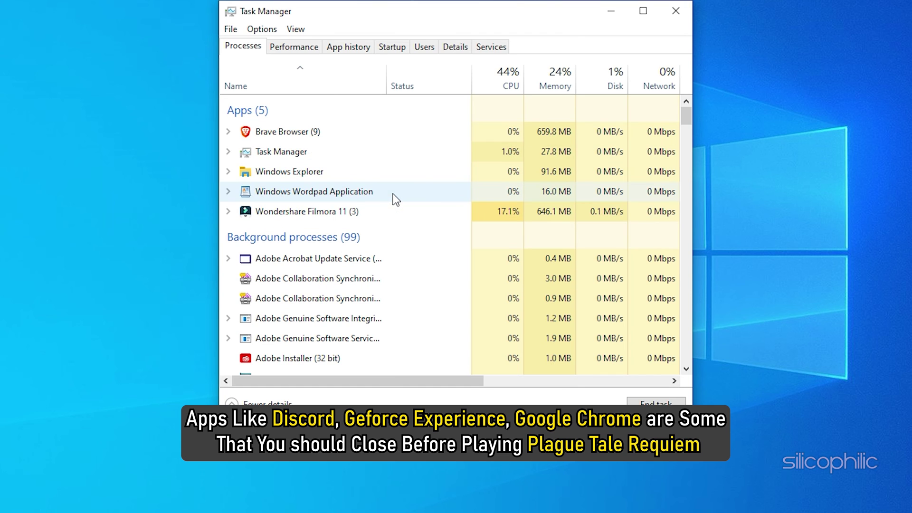
{"action": "left_click", "coordinate": [672, 5]}
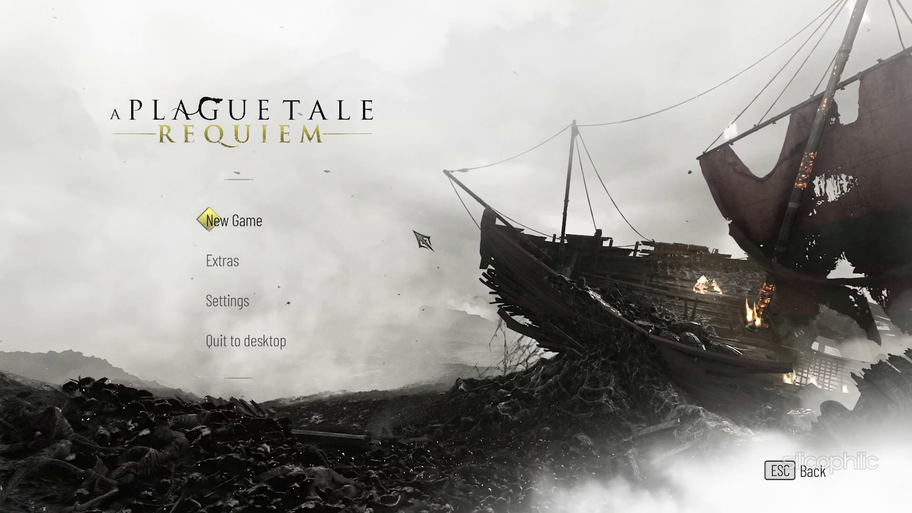
- In the game's Graphics settings, turn chromatic aberration off and set the graphics preset to Low
{"action": "left_click", "coordinate": [257, 299]}
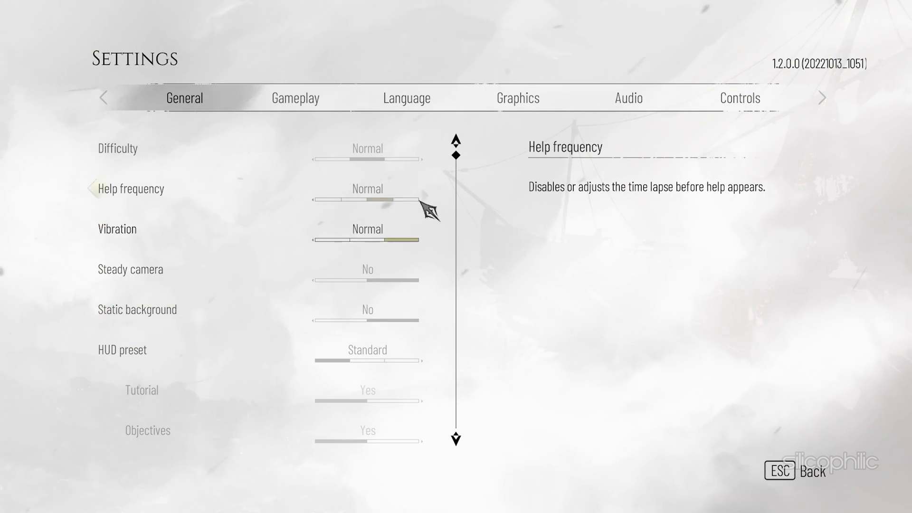
{"action": "left_click", "coordinate": [545, 107]}
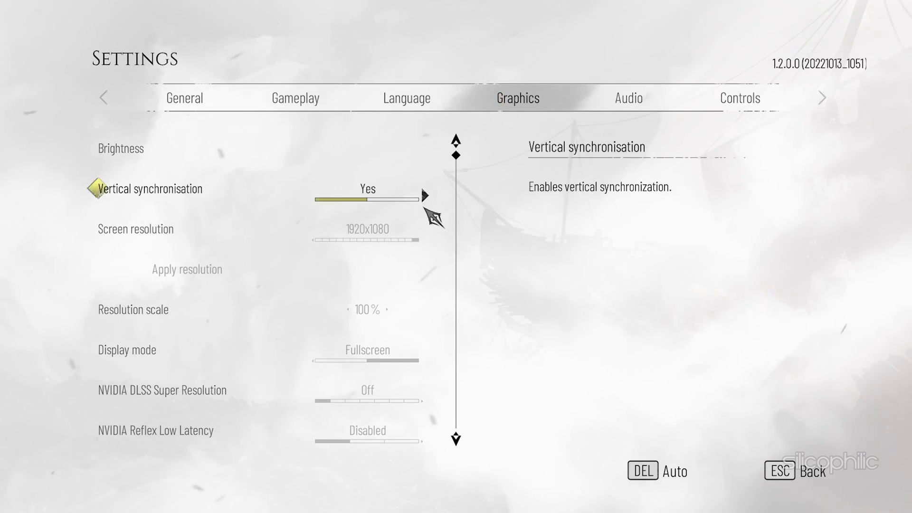
{"action": "scroll", "coordinate": [428, 227], "scroll_direction": "down", "scroll_amount": 5}
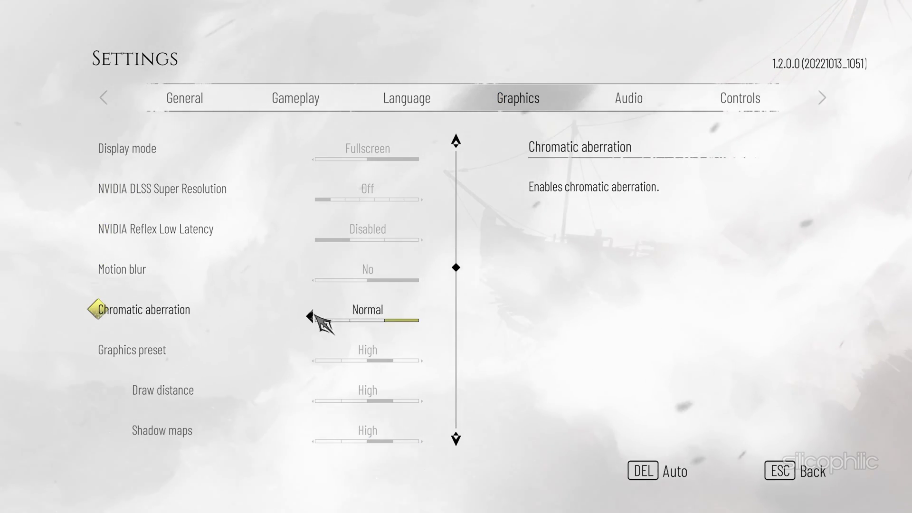
{"action": "left_click", "coordinate": [311, 319]}
{"action": "scroll", "coordinate": [414, 335], "scroll_direction": "down", "scroll_amount": 1}
{"action": "left_click", "coordinate": [315, 318]}
{"action": "scroll", "coordinate": [408, 335], "scroll_direction": "down", "scroll_amount": 4}
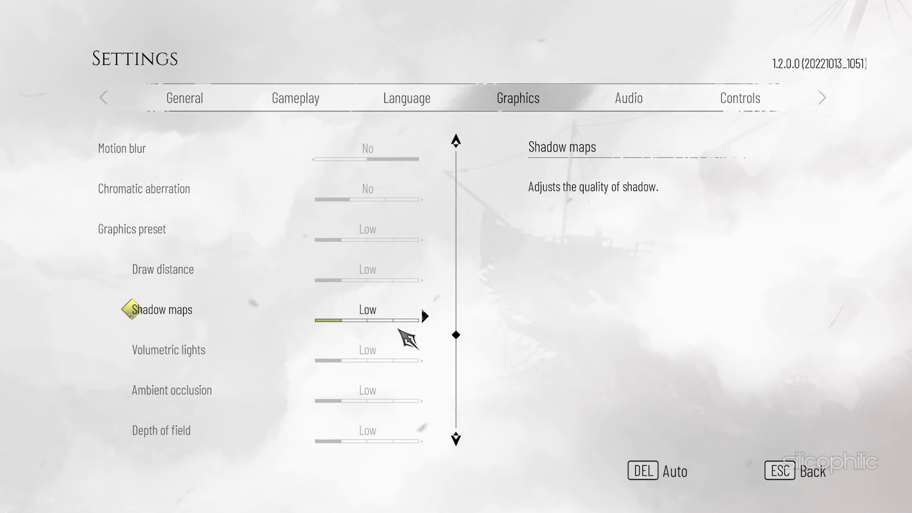
{"action": "scroll", "coordinate": [409, 338], "scroll_direction": "down", "scroll_amount": 2}
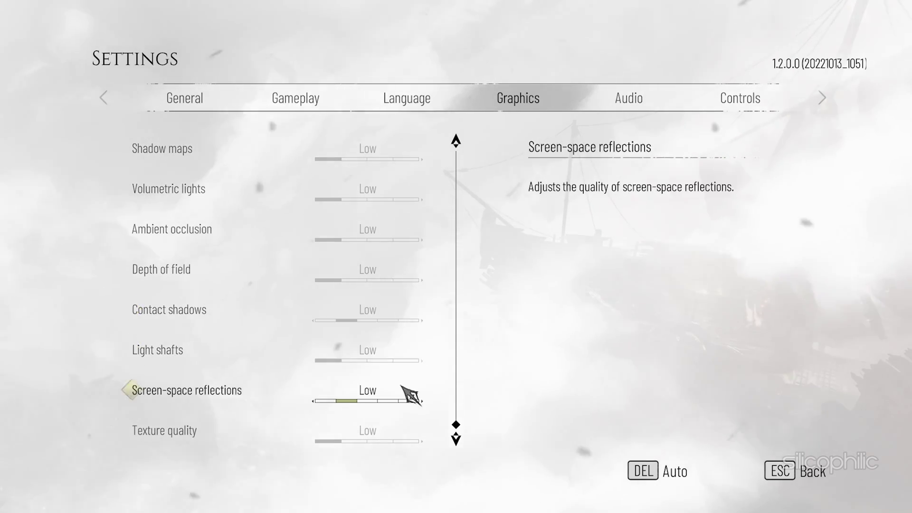
{"action": "key", "text": "Escape"}
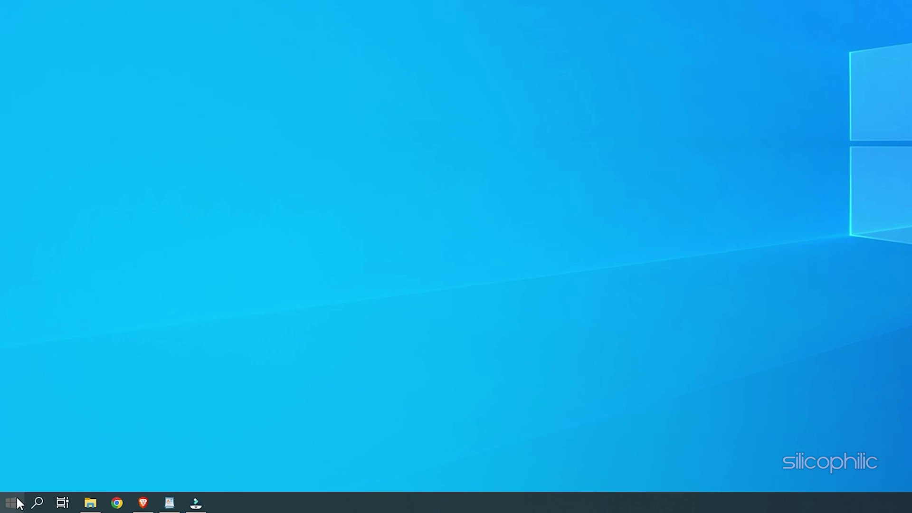
- Open Windows PowerShell (Admin) and run the command removing Gaming Services for all users
{"action": "right_click", "coordinate": [12, 506]}
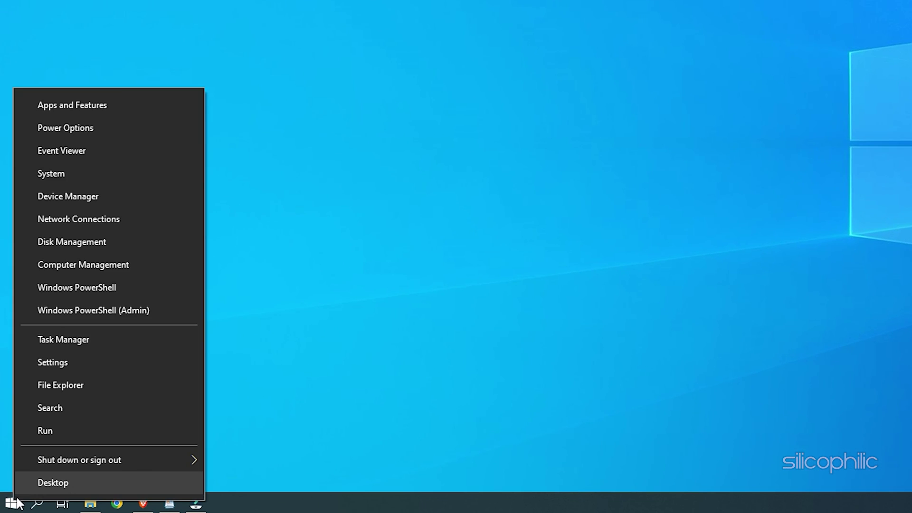
{"action": "left_click", "coordinate": [152, 310]}
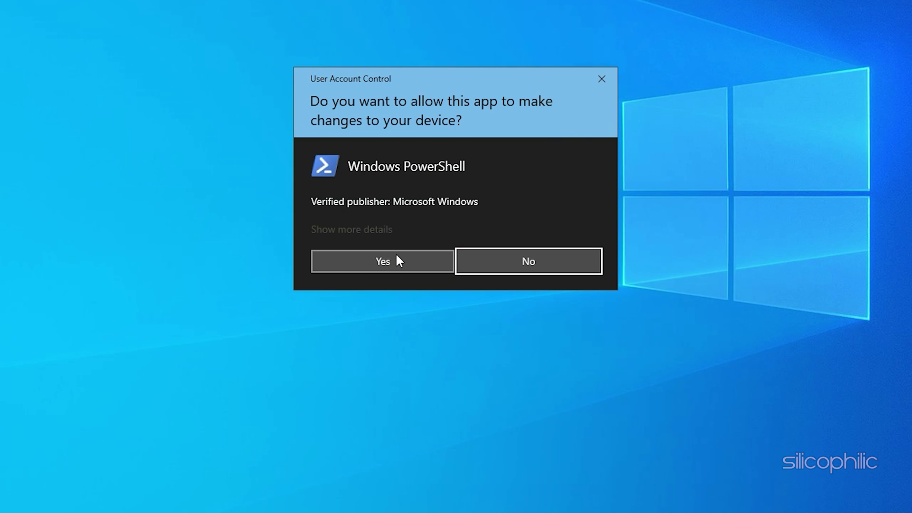
{"action": "left_click", "coordinate": [400, 261]}
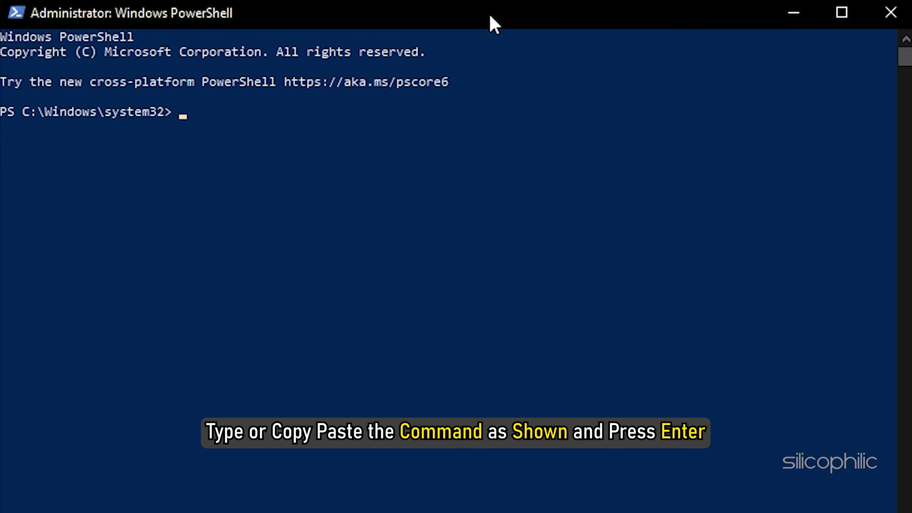
{"action": "type", "text": "get-appxpackage Microsoft.GamingServices | remove-AppxPackage -allusers"}
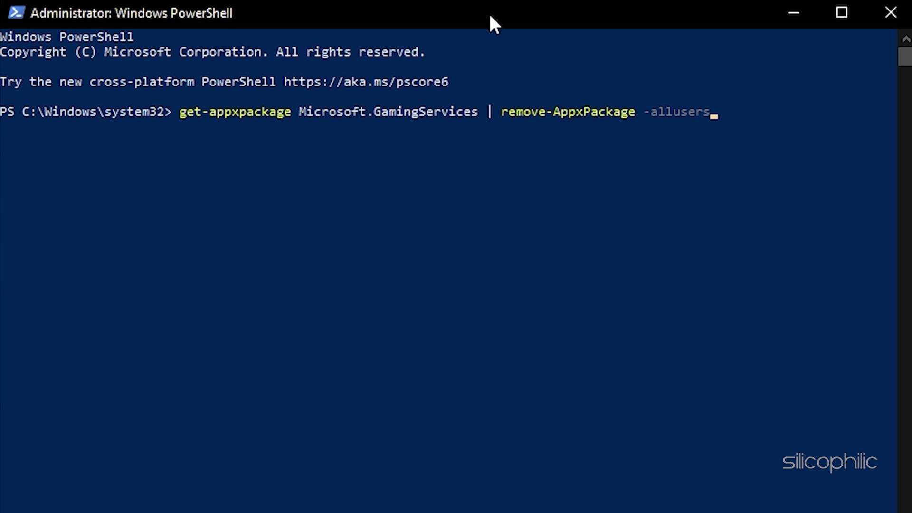
{"action": "key", "text": "Return"}
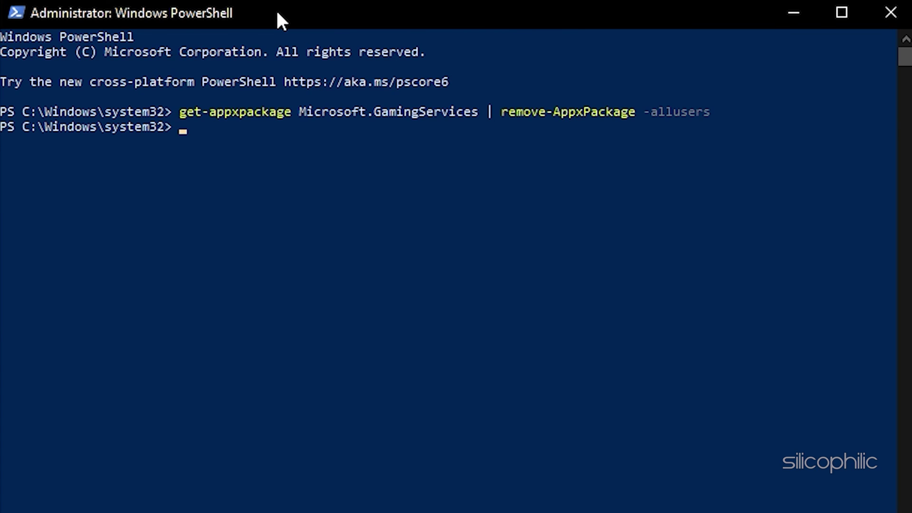
- Run the ms-windows-store command to open the Gaming Services Store page
{"action": "type", "text": "start ms-windows-store://pdp/?productid=9MWPM2CQNLHN"}
{"action": "key", "text": "Return"}
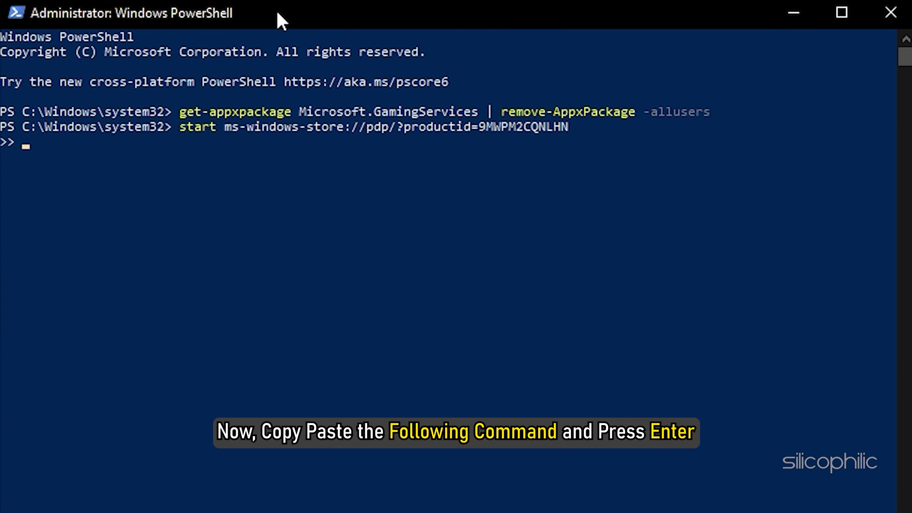
{"action": "key", "text": "Return"}
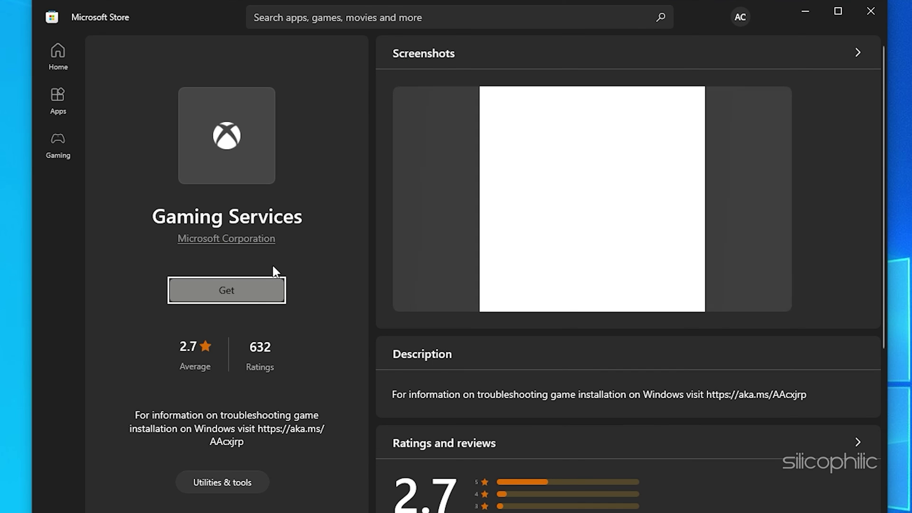
- Get Gaming Services from the Microsoft Store and approve the admin prompt to start downloading
{"action": "left_click", "coordinate": [246, 299]}
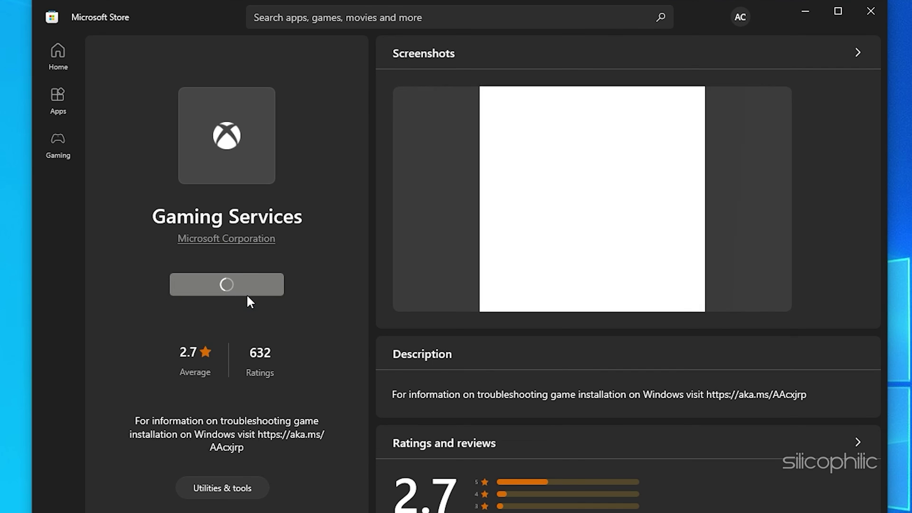
{"action": "left_click", "coordinate": [446, 448]}
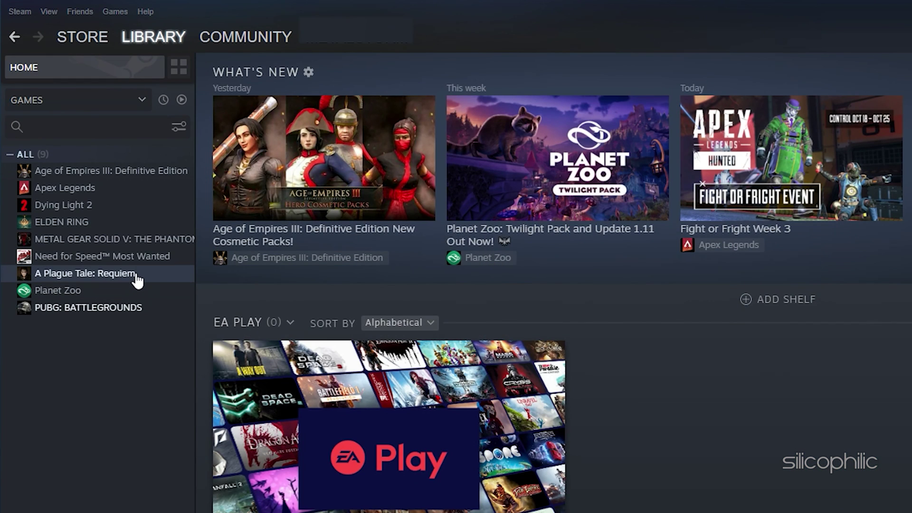
- Uninstall A Plague Tale: Requiem from the Steam library via Manage > Uninstall
{"action": "left_click", "coordinate": [136, 274]}
{"action": "right_click", "coordinate": [136, 278]}
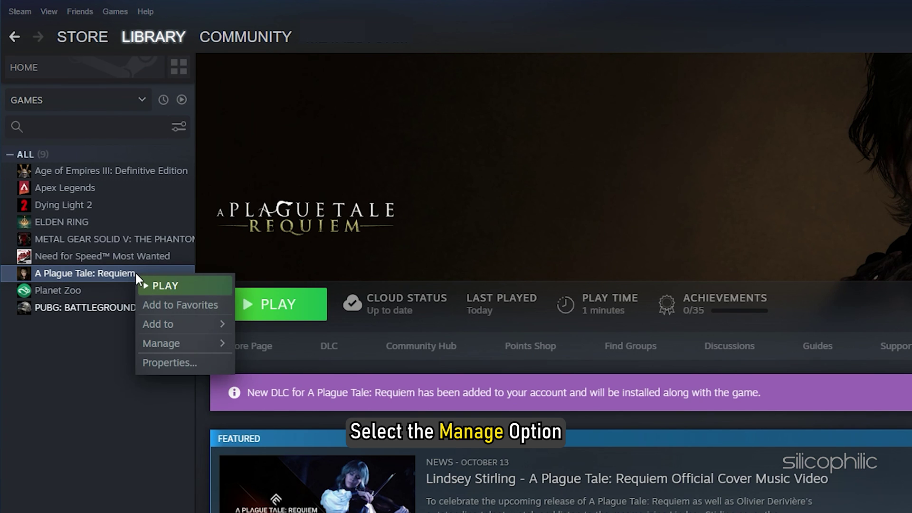
{"action": "mouse_move", "coordinate": [179, 344]}
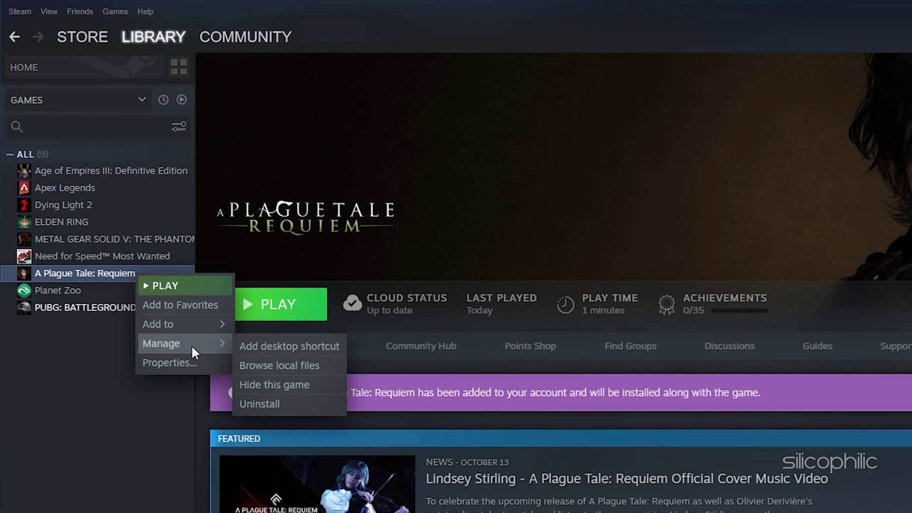
{"action": "left_click", "coordinate": [288, 404]}
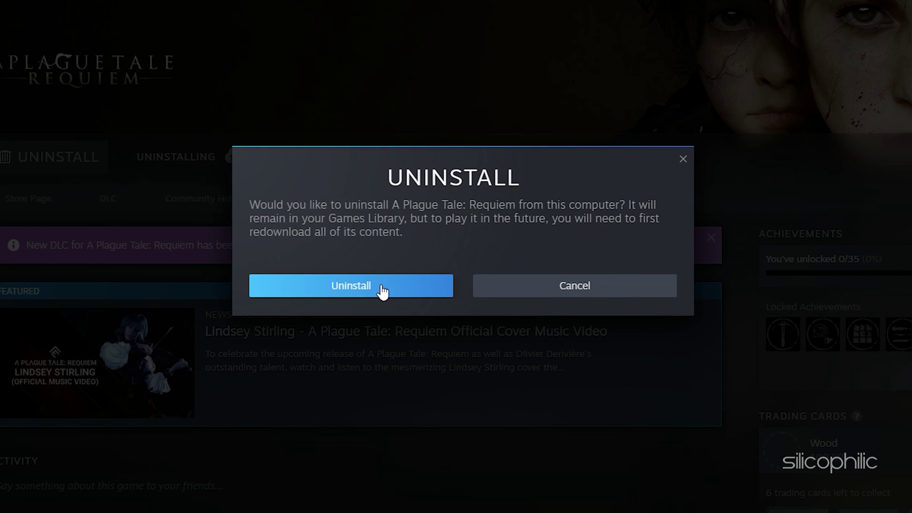
{"action": "left_click", "coordinate": [382, 287]}
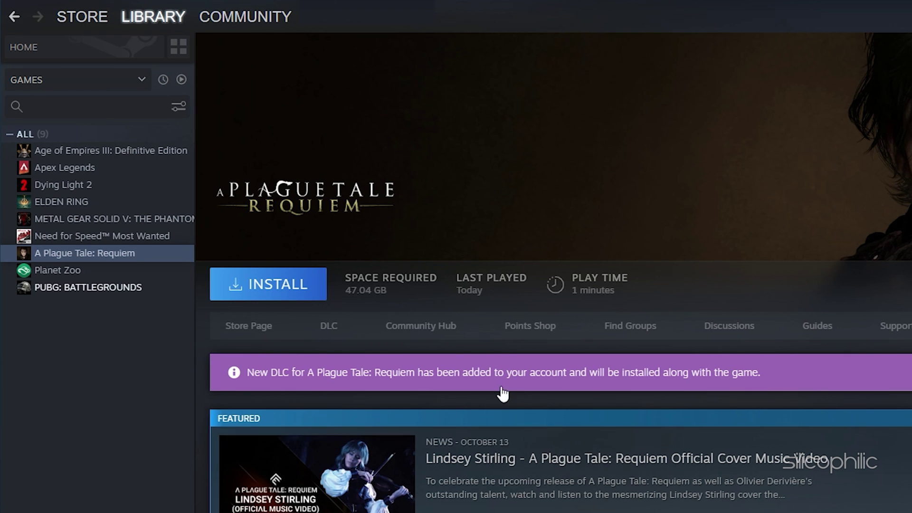
- Install A Plague Tale: Requiem into a new Steam library created on drive D
{"action": "left_click", "coordinate": [310, 291]}
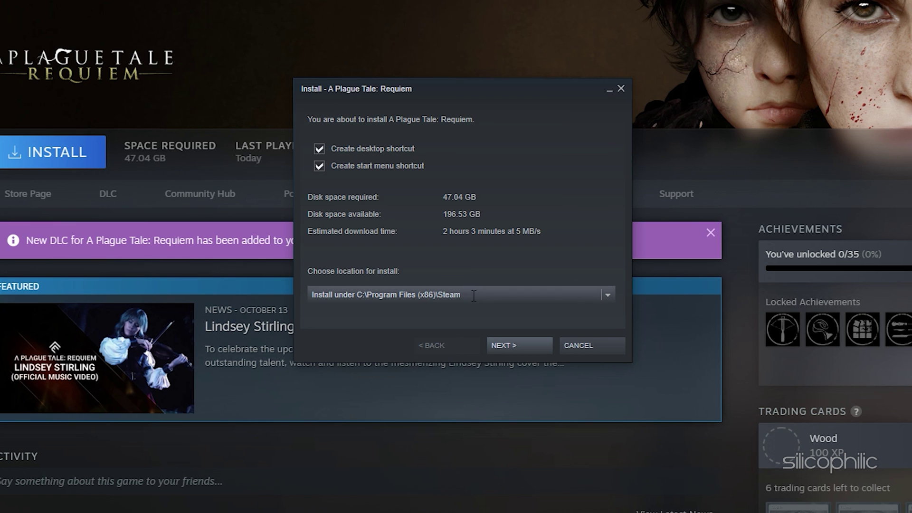
{"action": "left_click", "coordinate": [608, 295]}
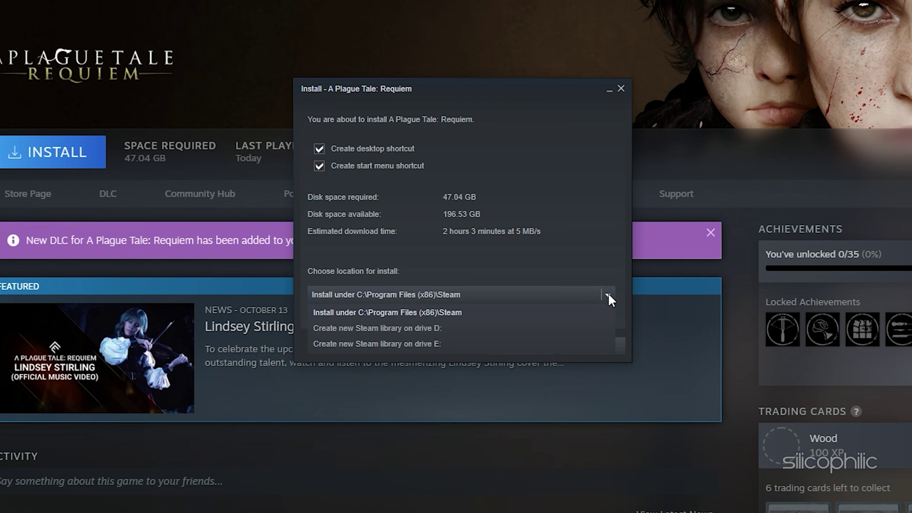
{"action": "left_click", "coordinate": [438, 327]}
{"action": "left_click", "coordinate": [519, 345]}
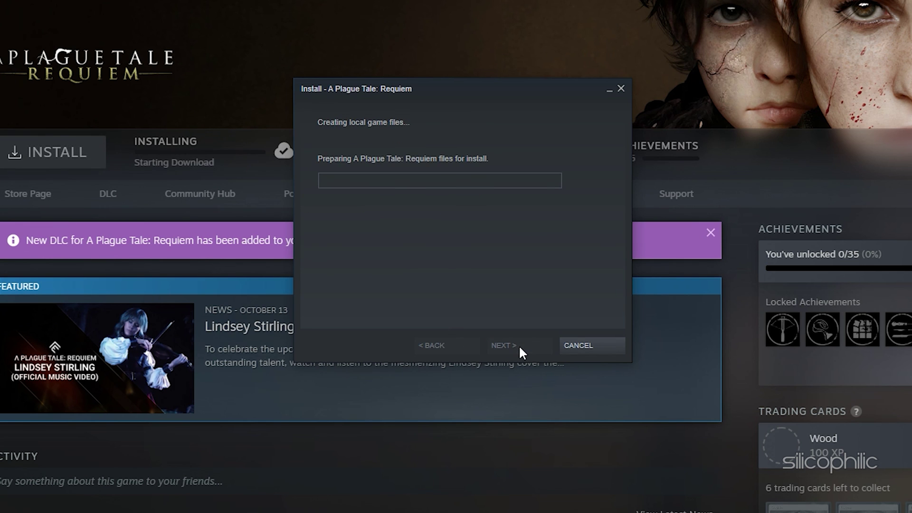